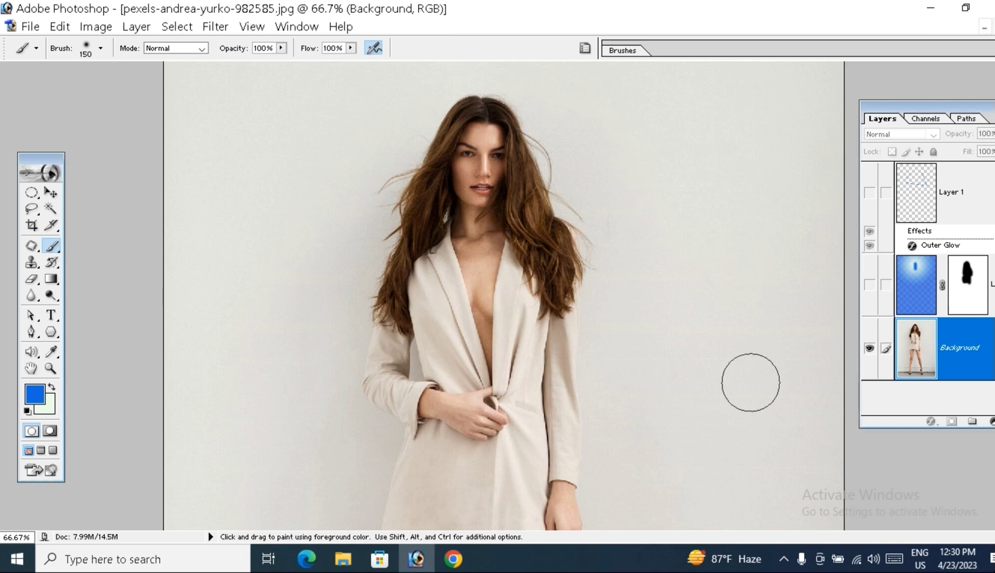
- Examine the finished composite by toggling the visibility of the blue gradient layer and the glowing triangle on Layer 1
click(866, 293)
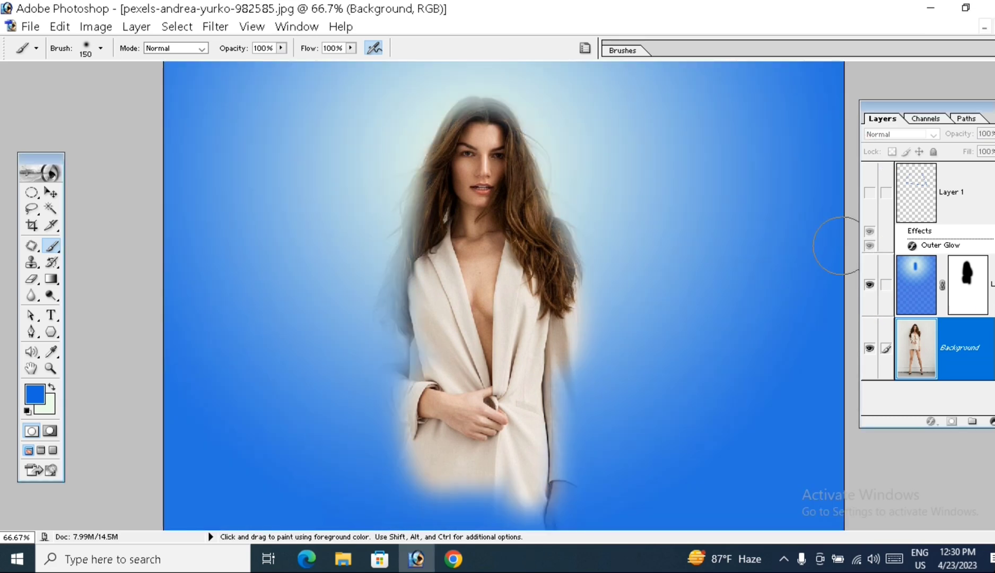
click(868, 196)
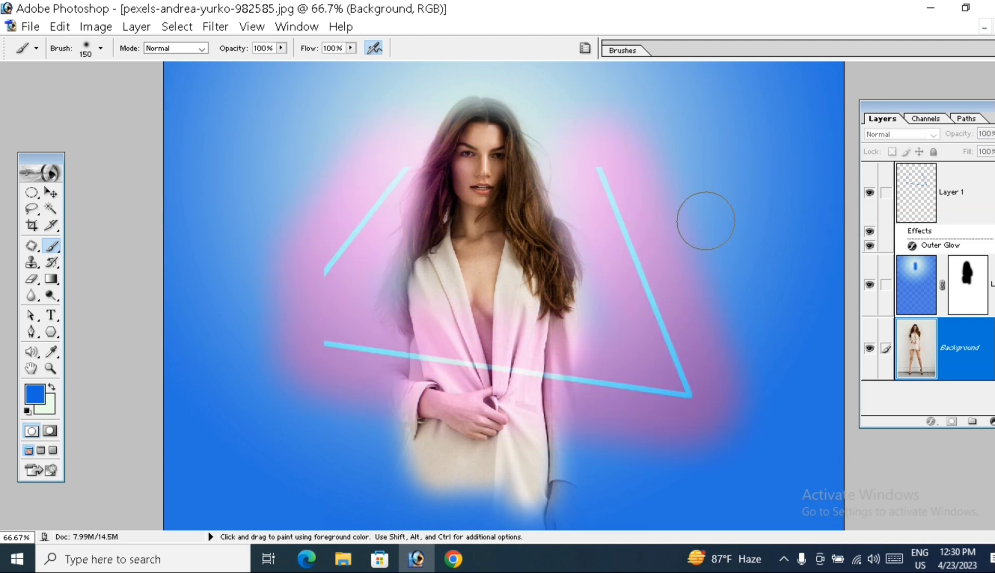
click(869, 193)
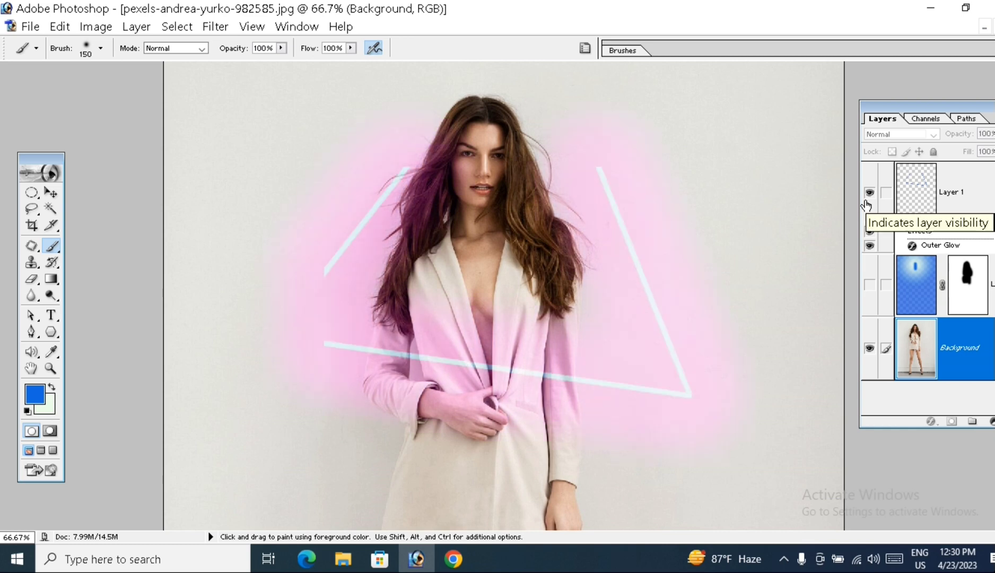
click(870, 285)
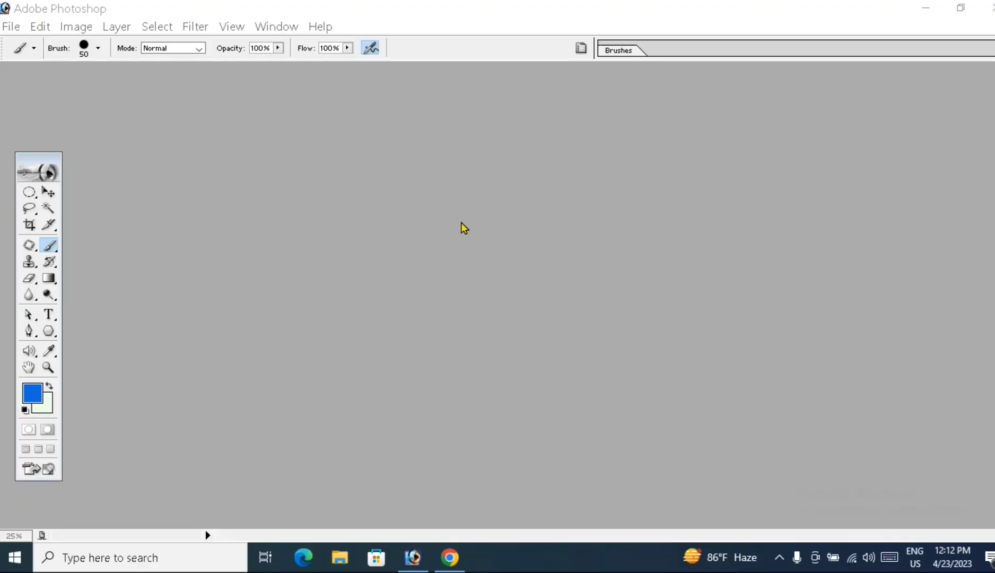
- Open the Pexels photo numbered 982585 from Downloads and maximize its document window
key(ctrl+o)
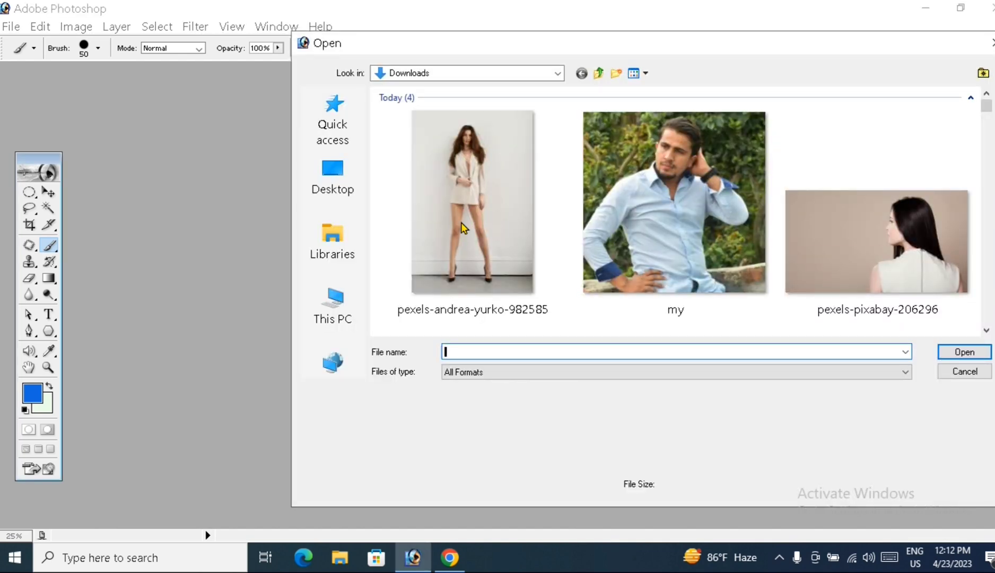
click(496, 191)
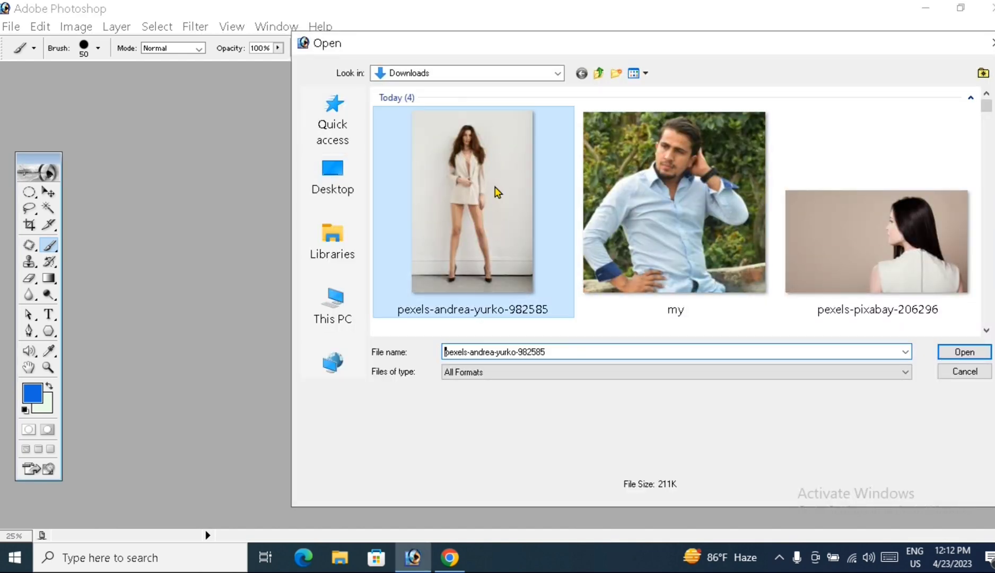
click(962, 353)
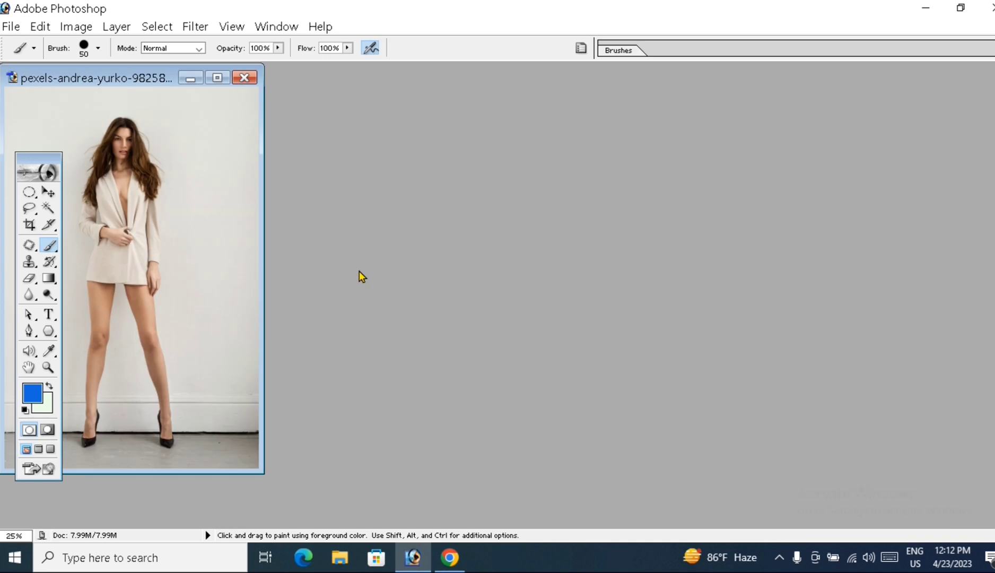
click(214, 78)
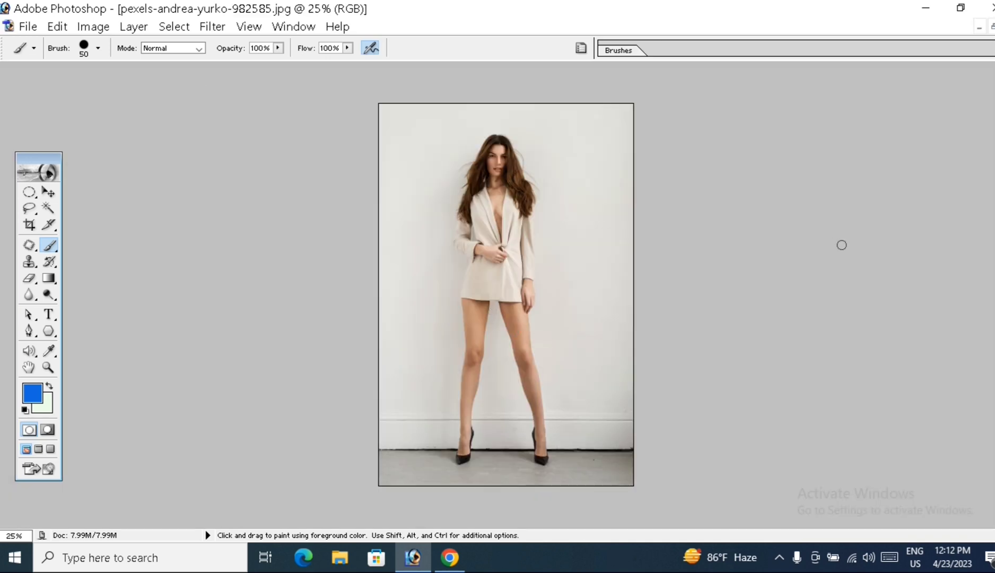
- Show the Layers palette for the opened photo
click(48, 367)
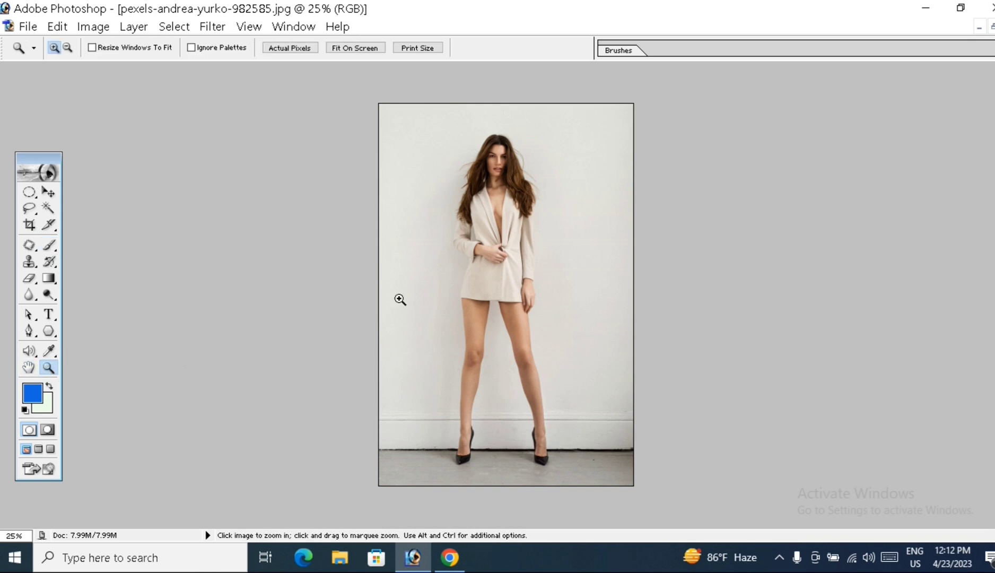
click(503, 269)
click(494, 183)
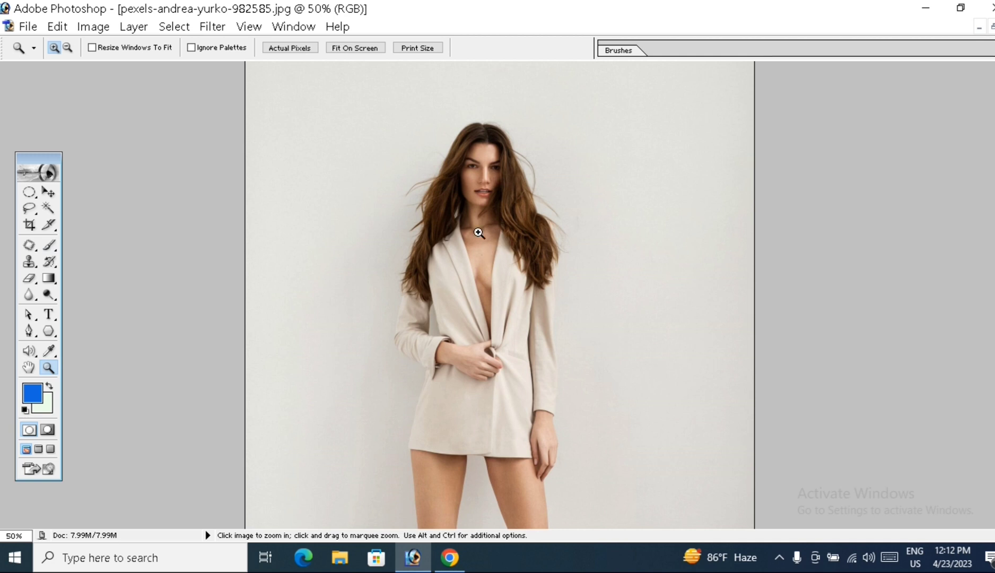
click(294, 27)
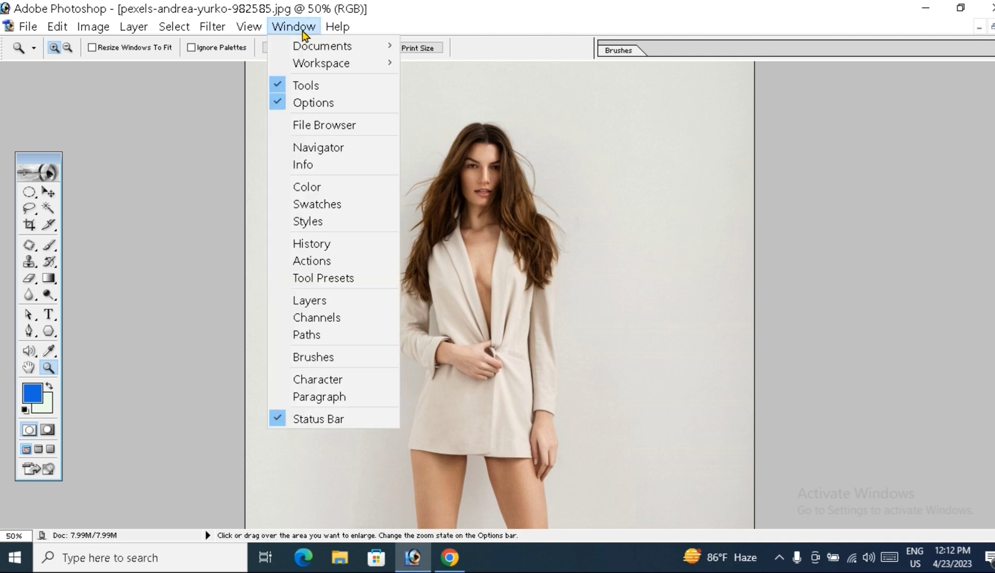
click(329, 301)
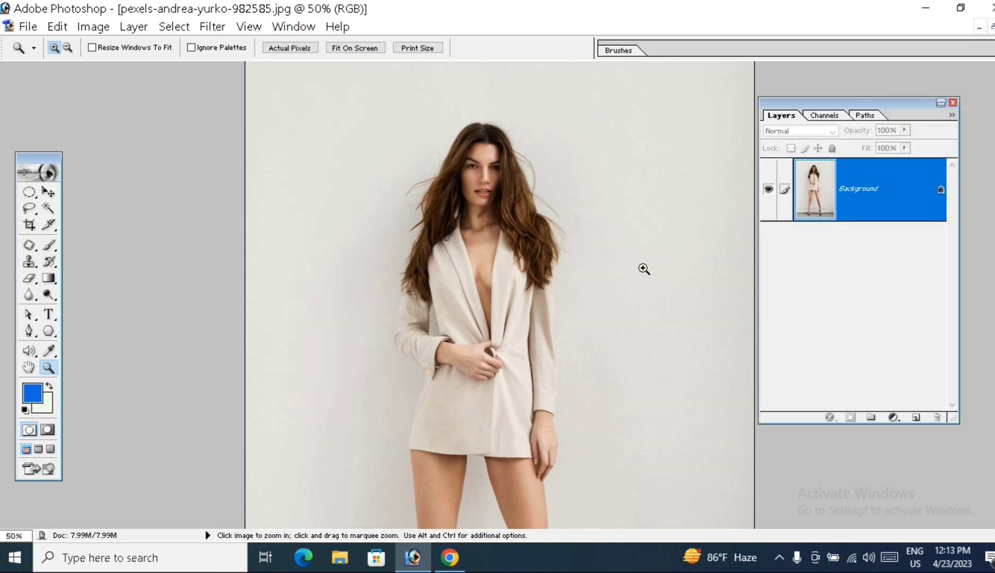
- Draw a tilted three-sided polygon path across the upper-left area of the photo and add a new empty layer
click(49, 337)
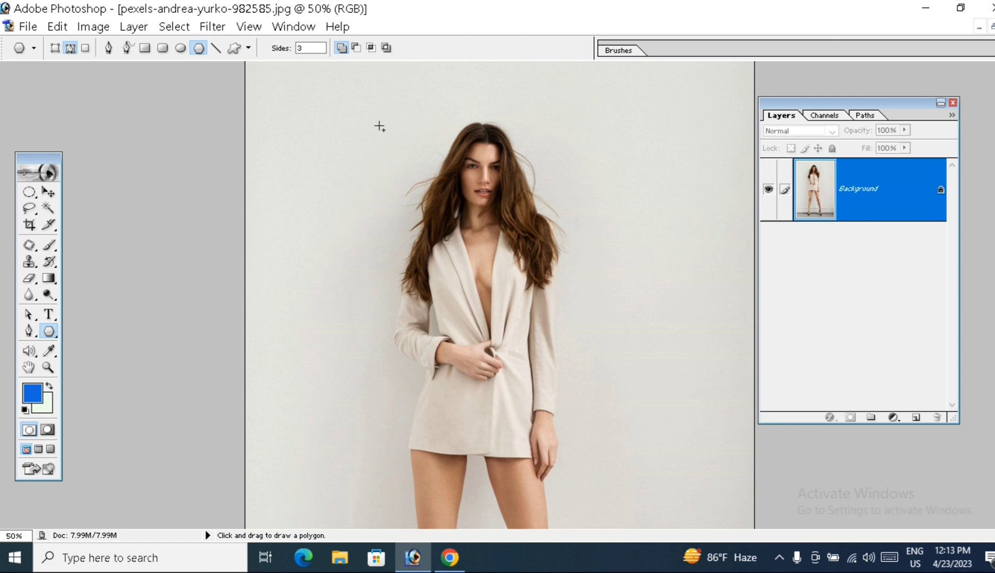
drag(377, 121, 519, 233)
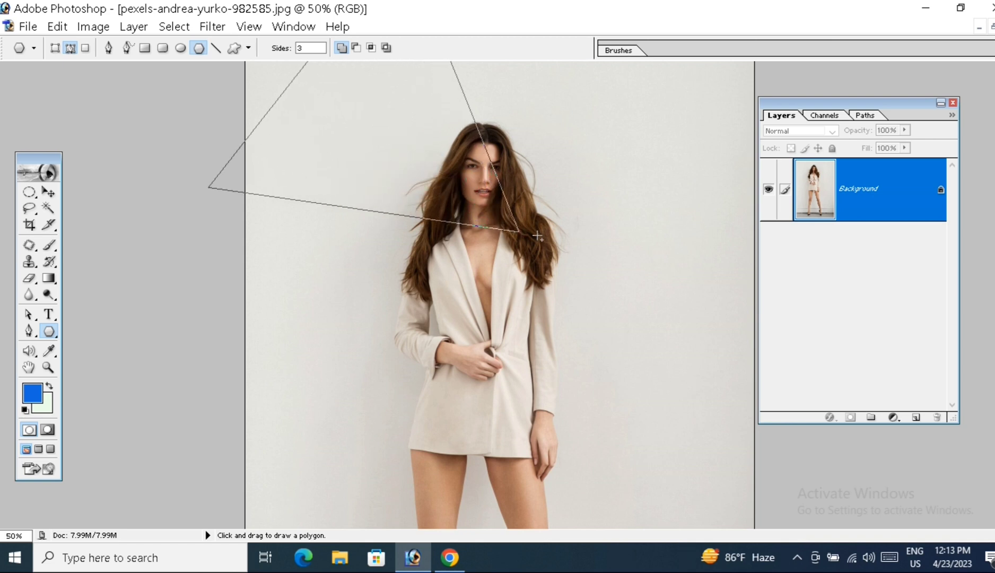
click(917, 418)
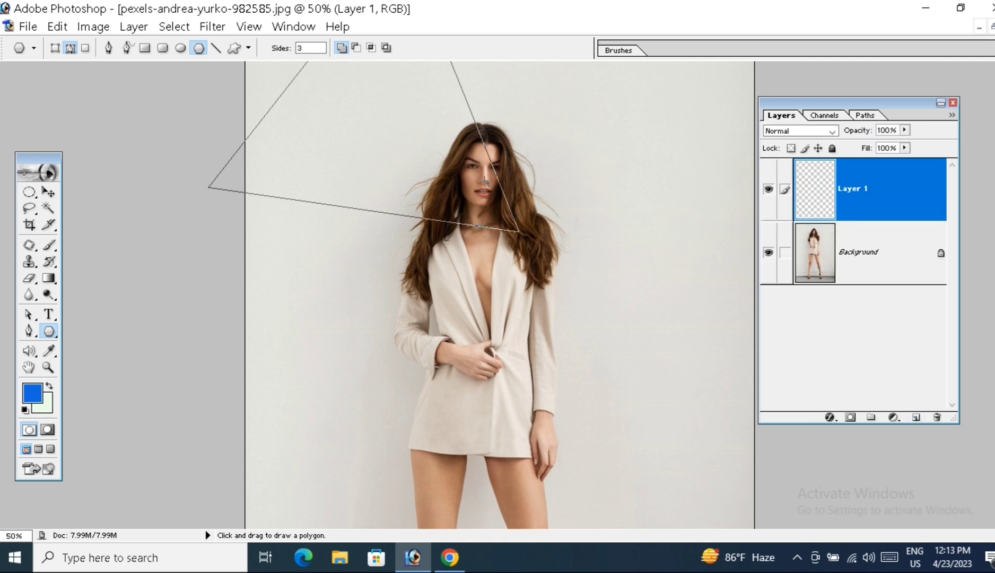
- Convert the triangular path into a new anti-aliased selection with a feather radius of 0.5 pixels
right_click(351, 165)
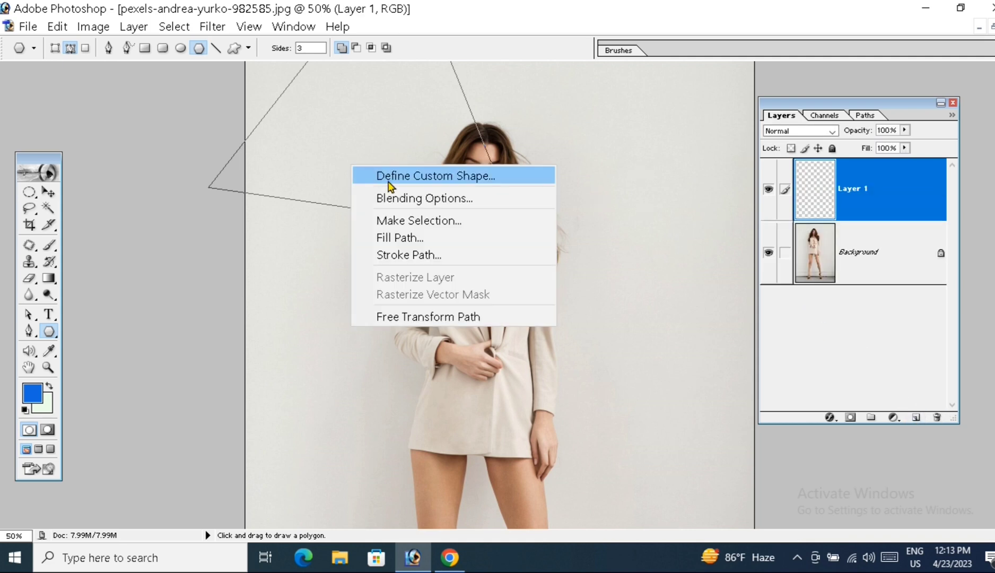
click(453, 222)
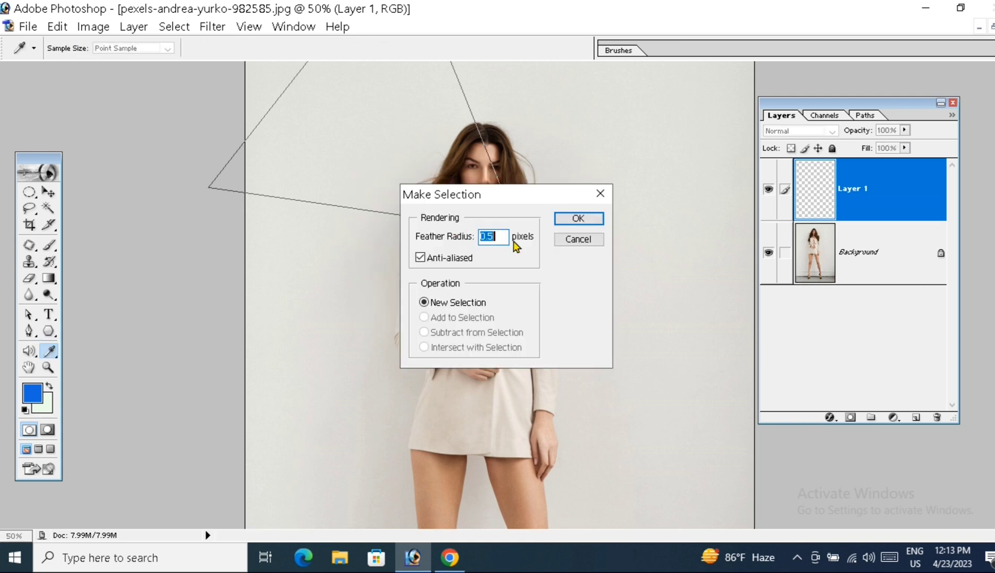
click(579, 218)
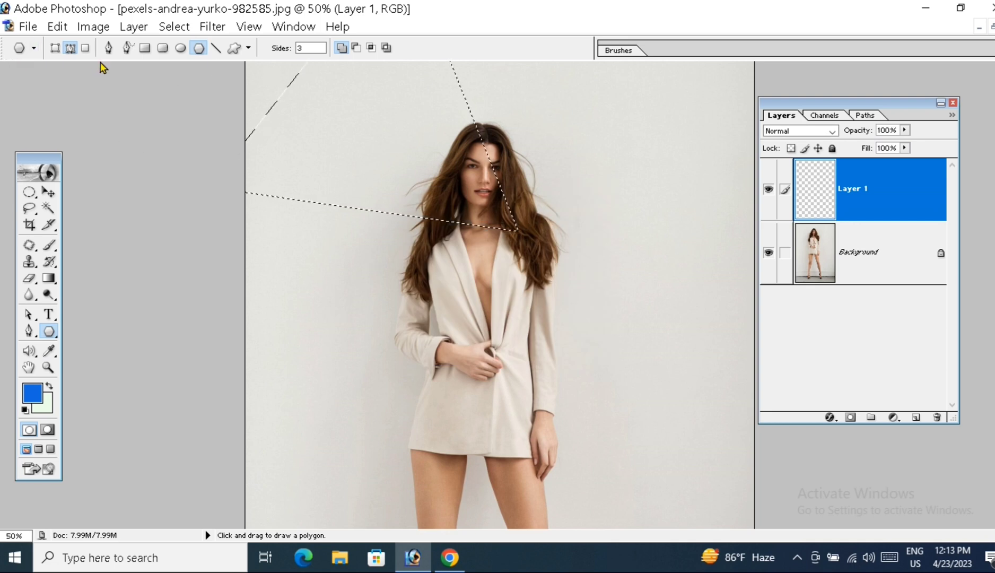
- Stroke the triangular selection on Layer 1 with a 10 px blue centered line in Soft Light mode at 100% opacity
click(58, 26)
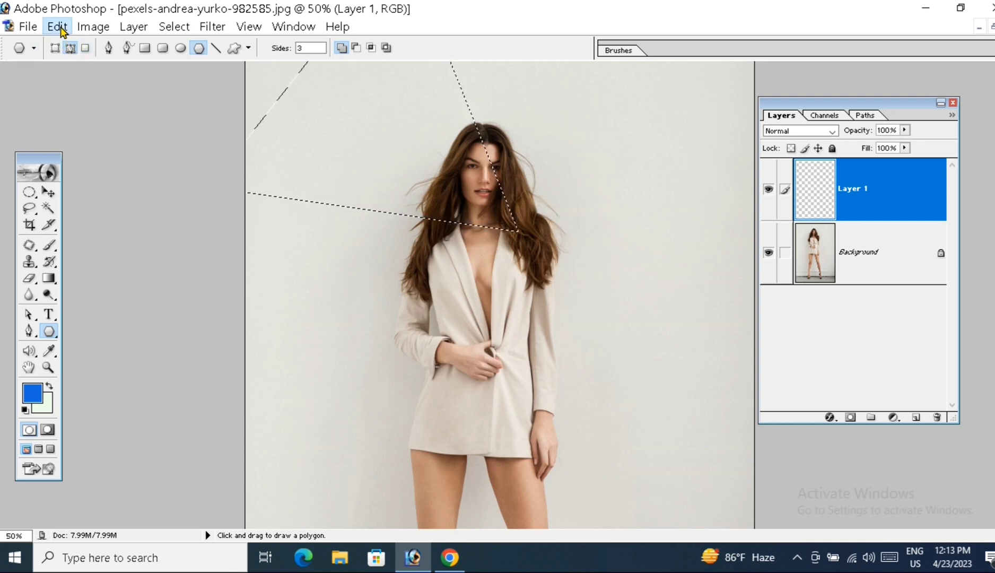
click(93, 27)
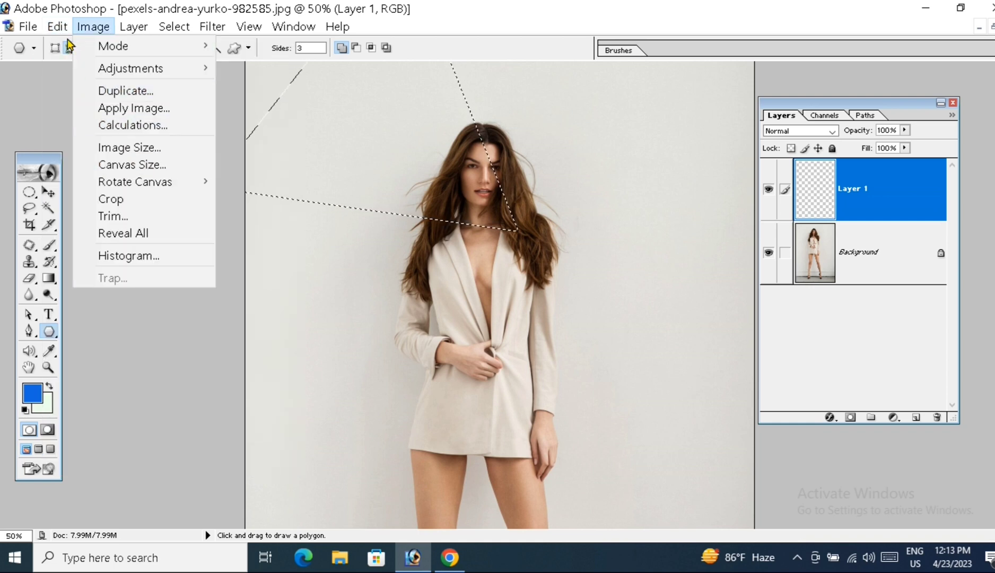
mouse_move(57, 27)
click(118, 290)
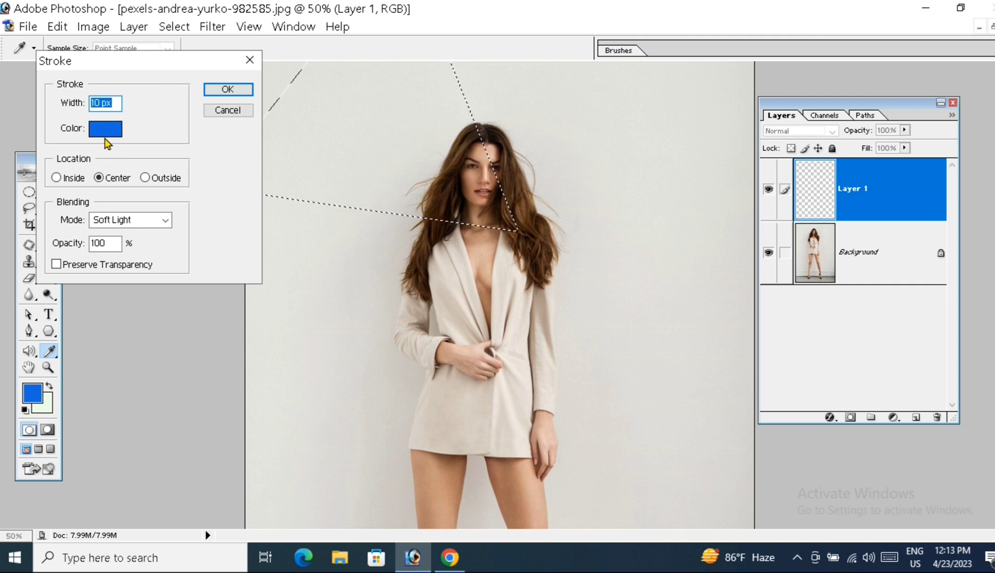
click(246, 94)
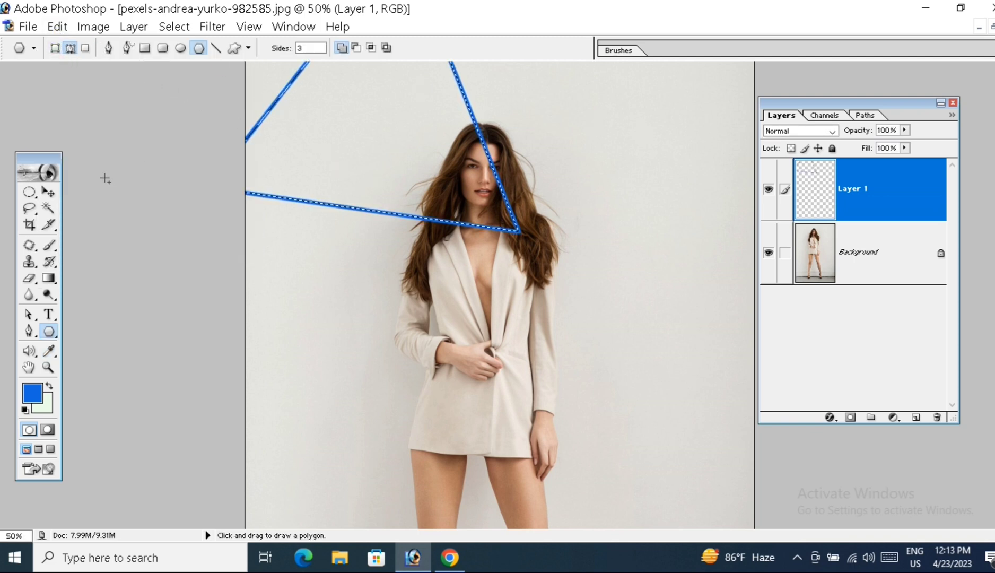
- Clear the selection and move the stroked blue triangle down and right so it frames the woman's head and torso
click(52, 195)
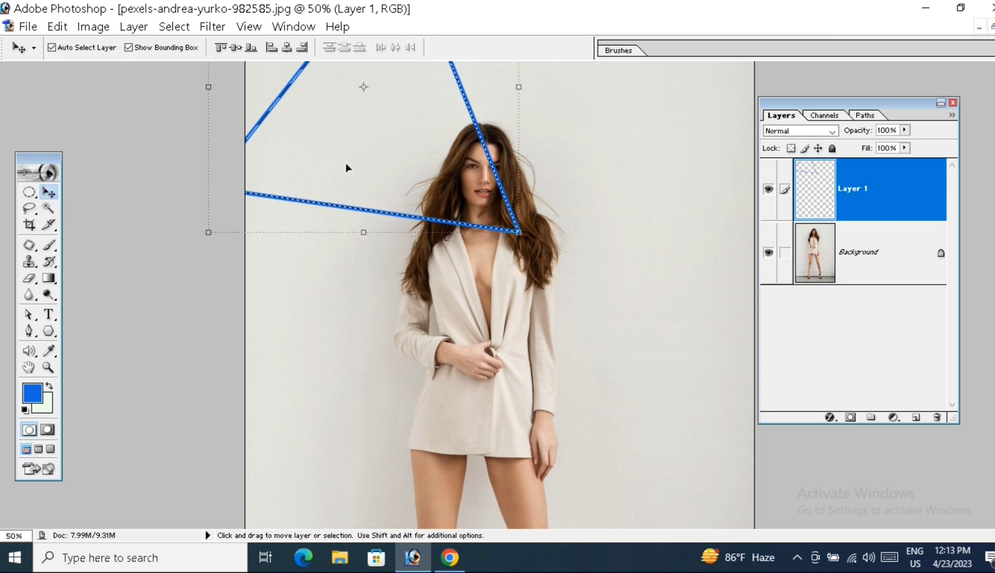
drag(345, 163, 471, 252)
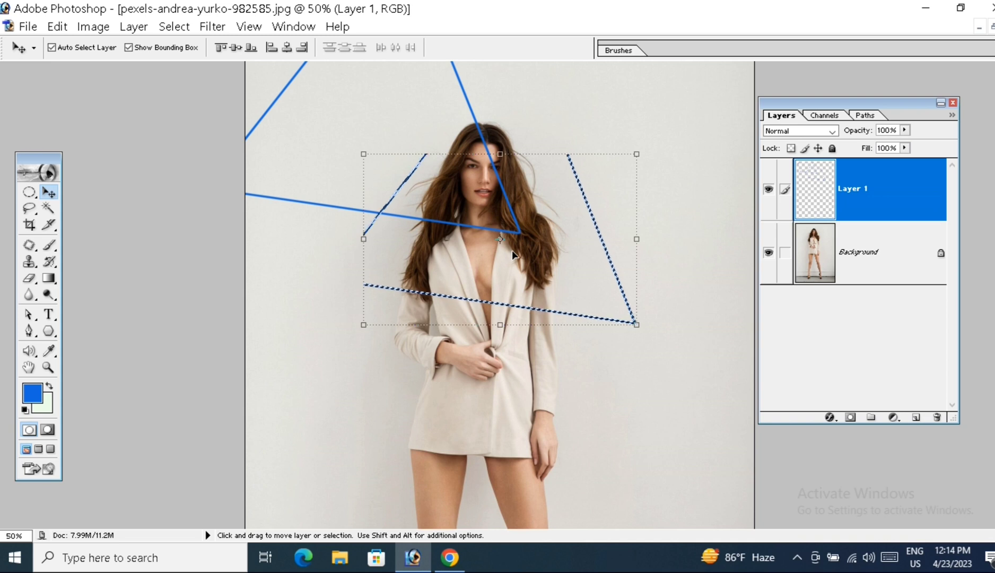
key(ctrl+z)
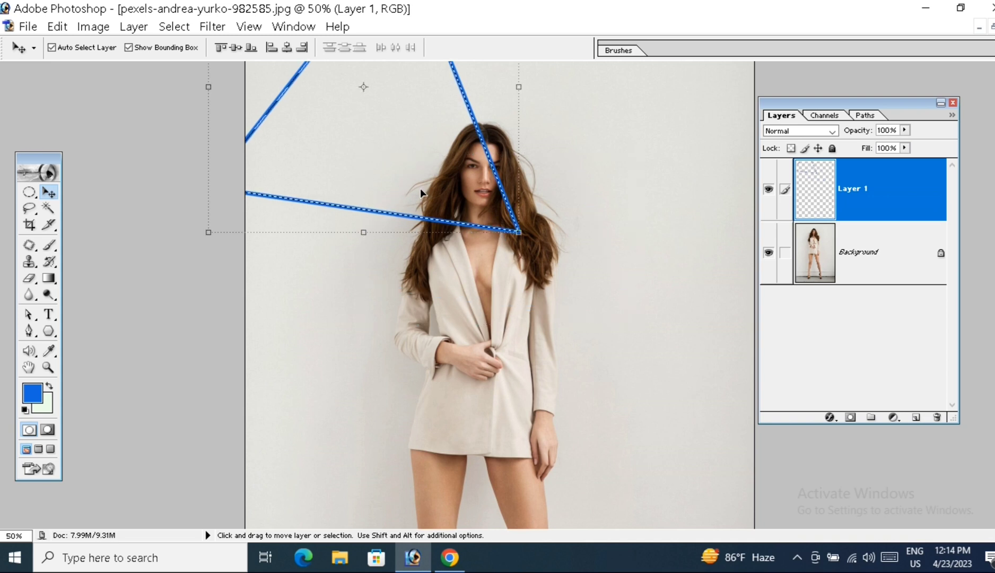
click(175, 26)
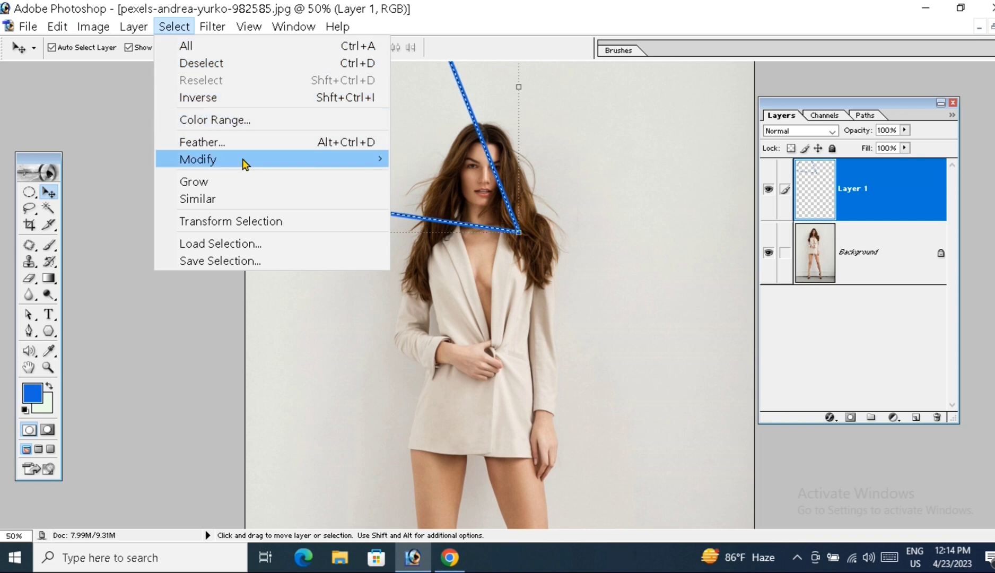
click(222, 64)
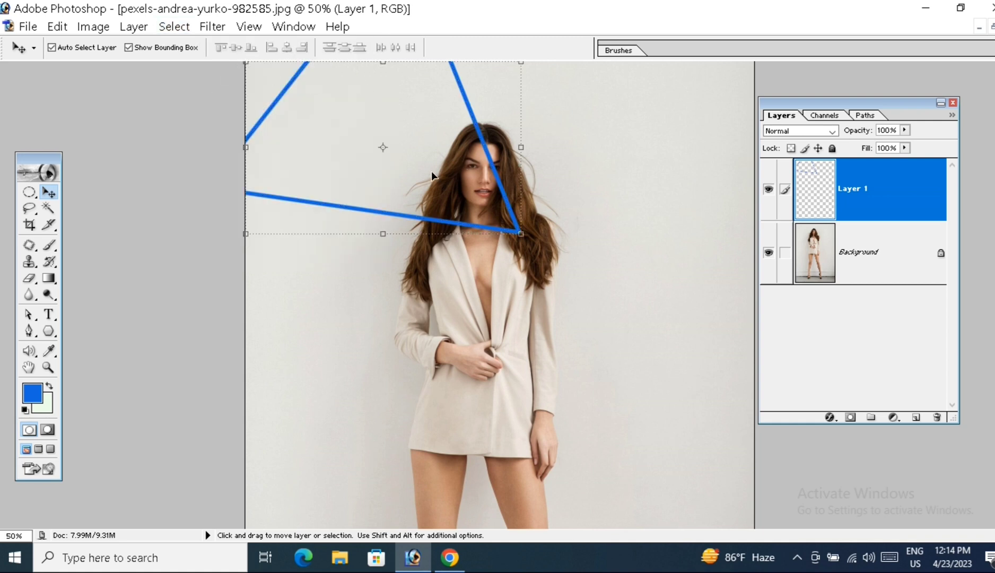
drag(431, 170, 552, 289)
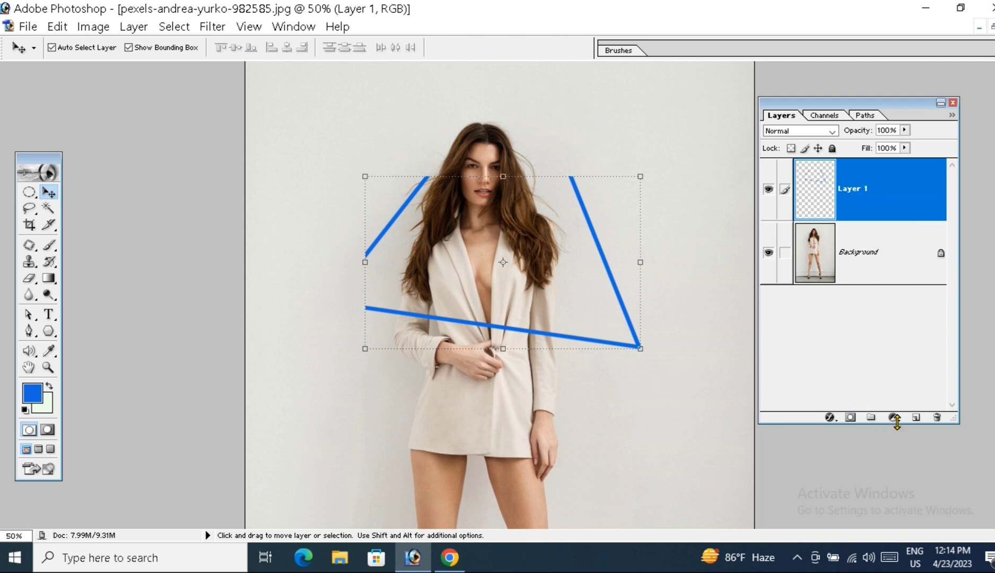
click(830, 418)
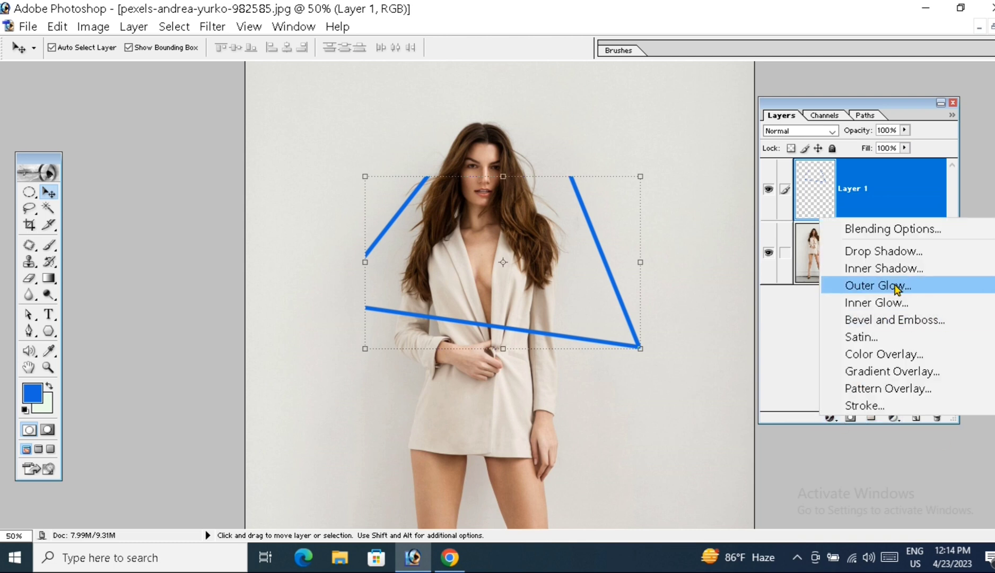
click(917, 230)
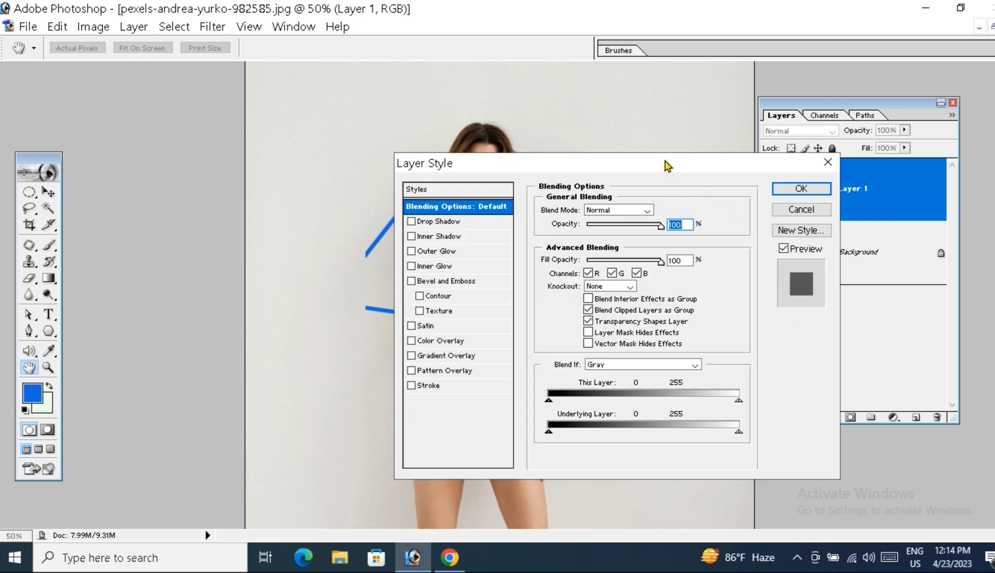
drag(667, 166, 222, 47)
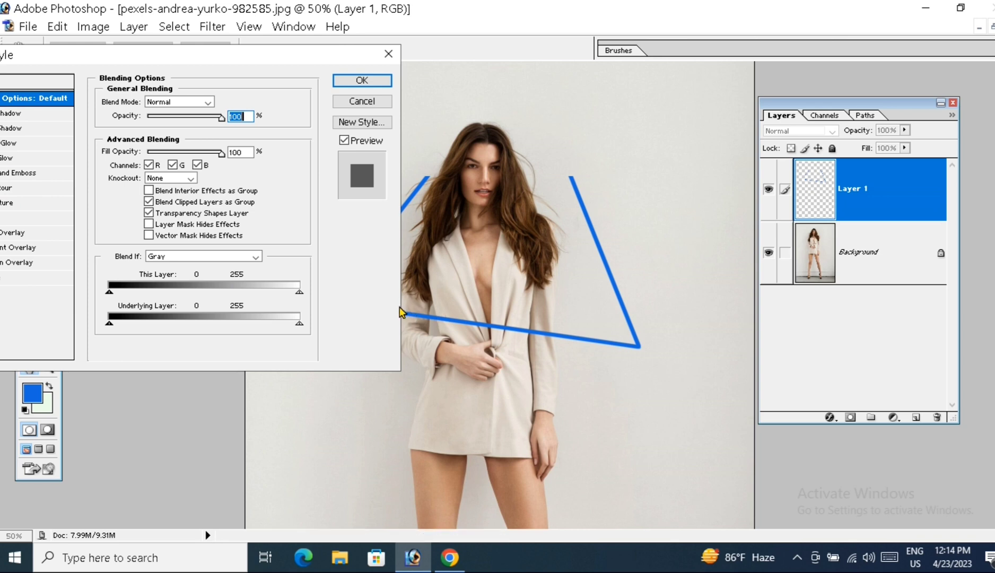
drag(227, 63, 857, 171)
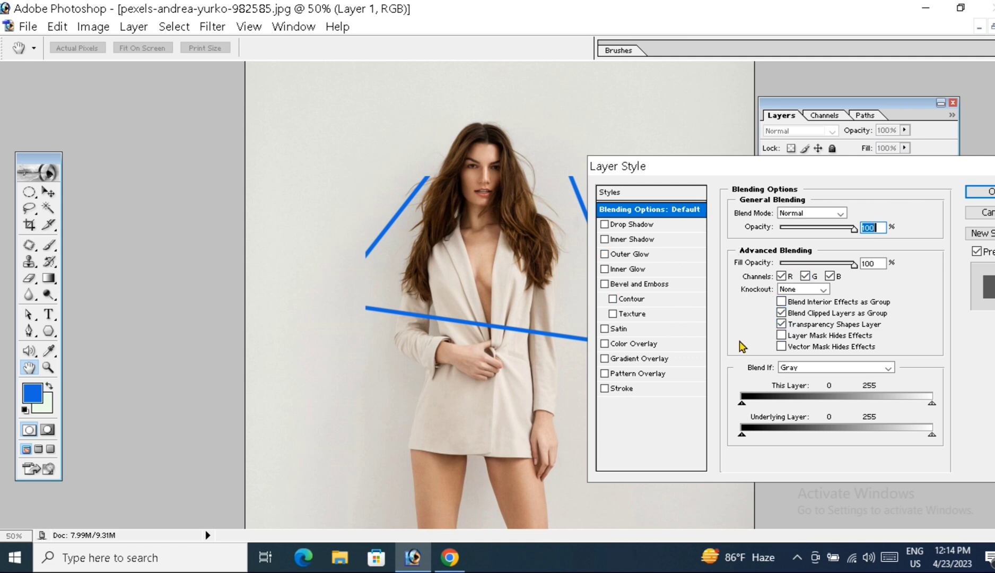
click(635, 256)
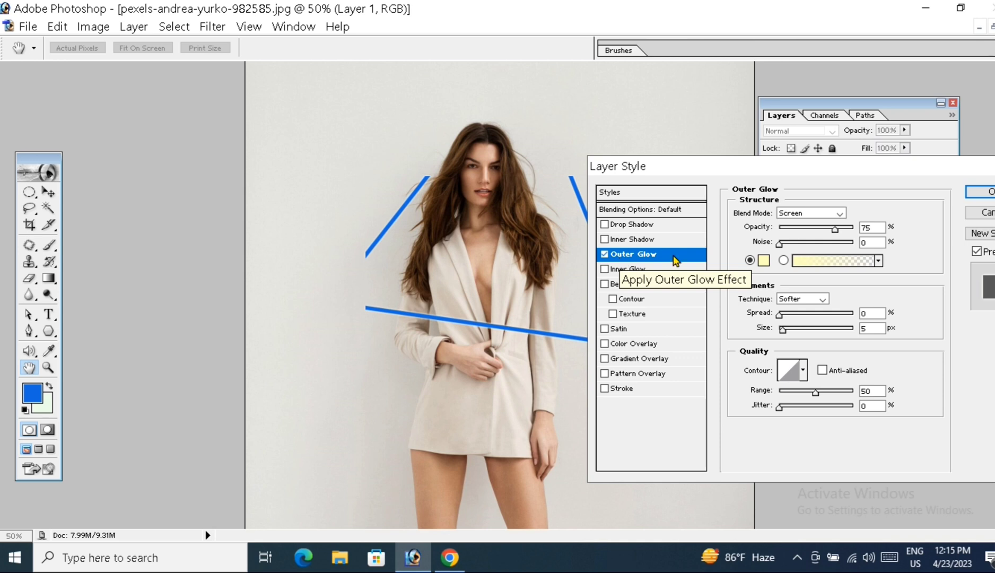
mouse_move(831, 229)
mouse_down()
mouse_move(808, 231)
mouse_move(836, 238)
mouse_up()
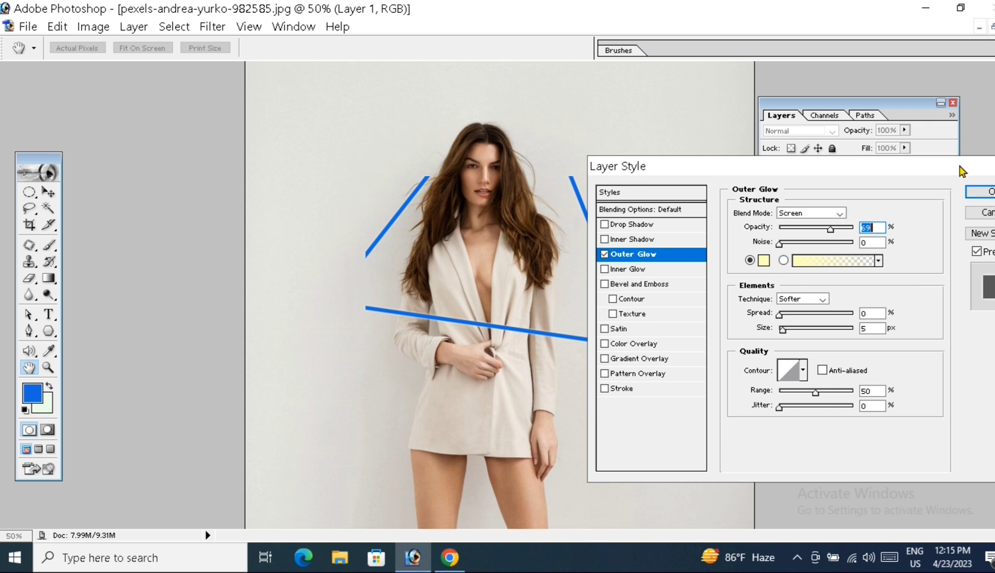
drag(959, 170, 938, 182)
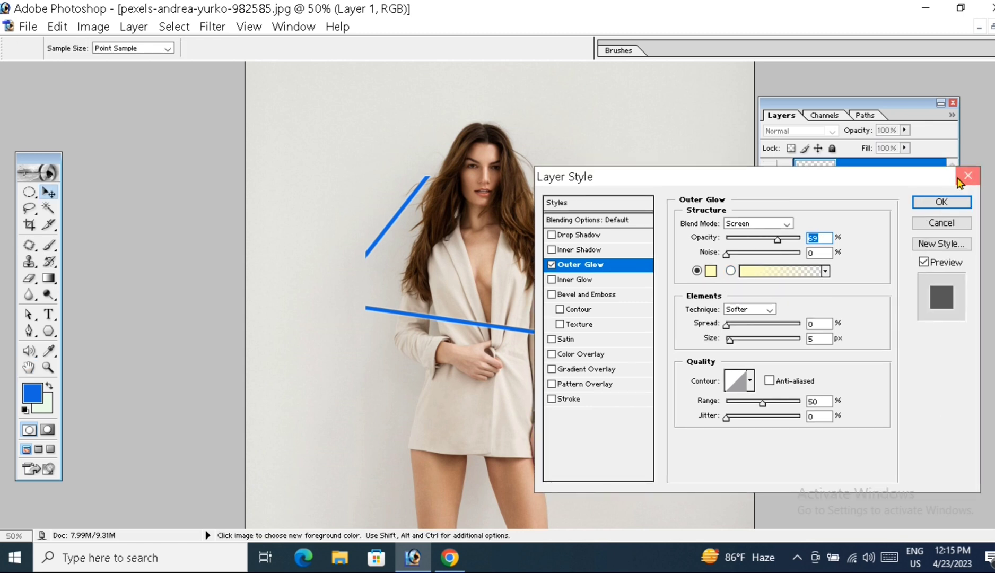
click(966, 175)
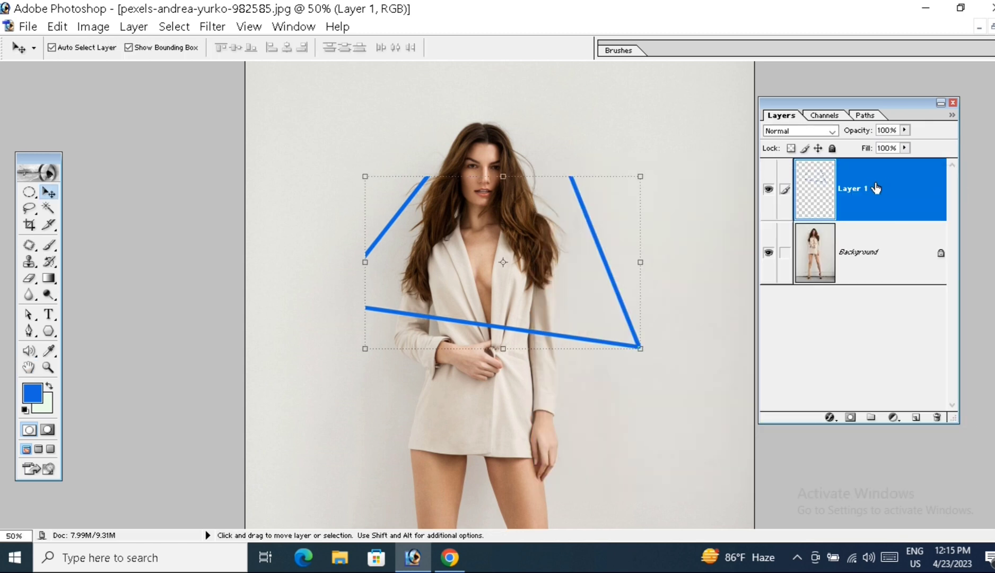
- Lower Layer 1's opacity to 73% and its fill to 77%
click(904, 130)
drag(904, 148, 892, 170)
click(904, 148)
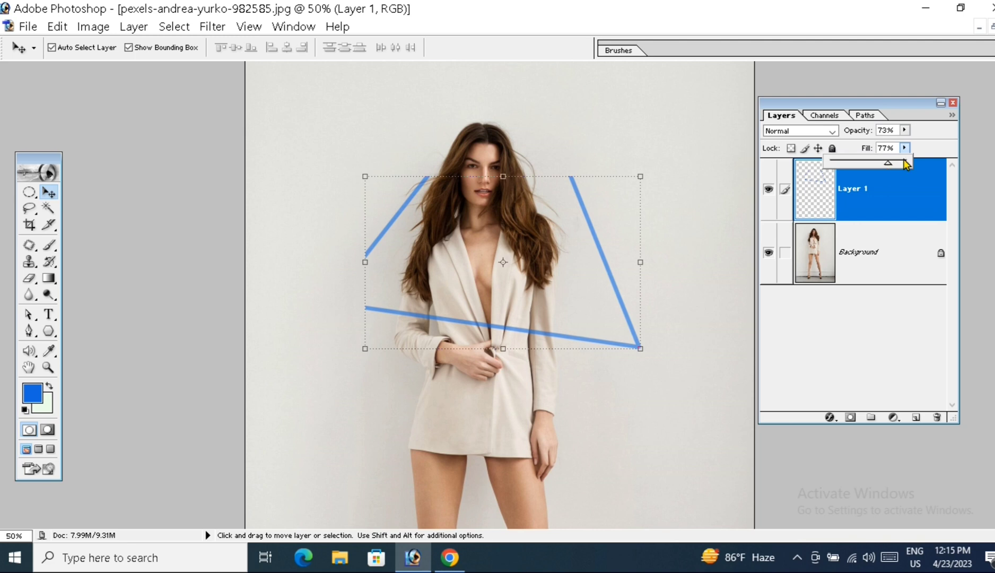
click(928, 150)
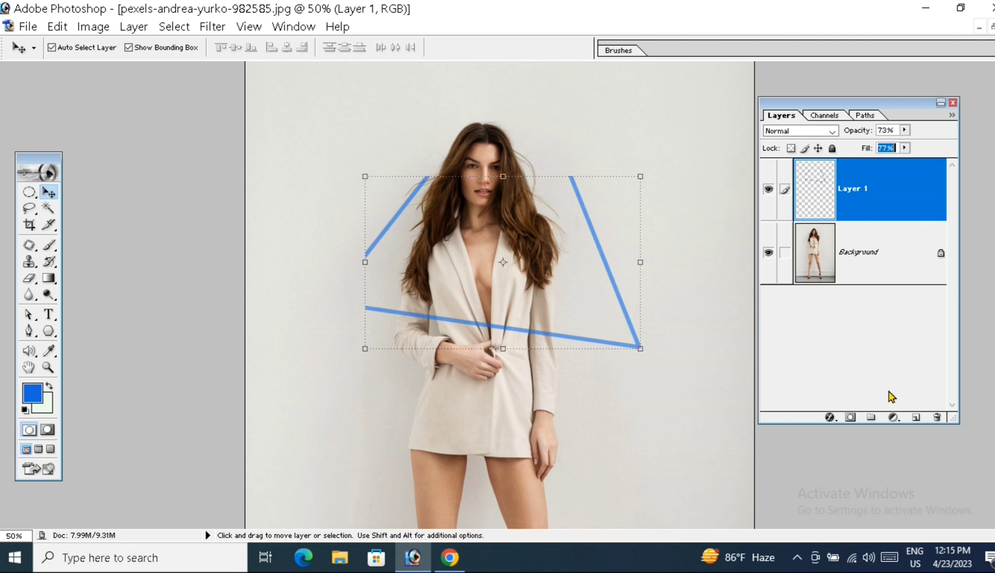
- Add an outer glow to the blue triangle layer and set the glow colour to pale cyan 9CE5E4
click(830, 418)
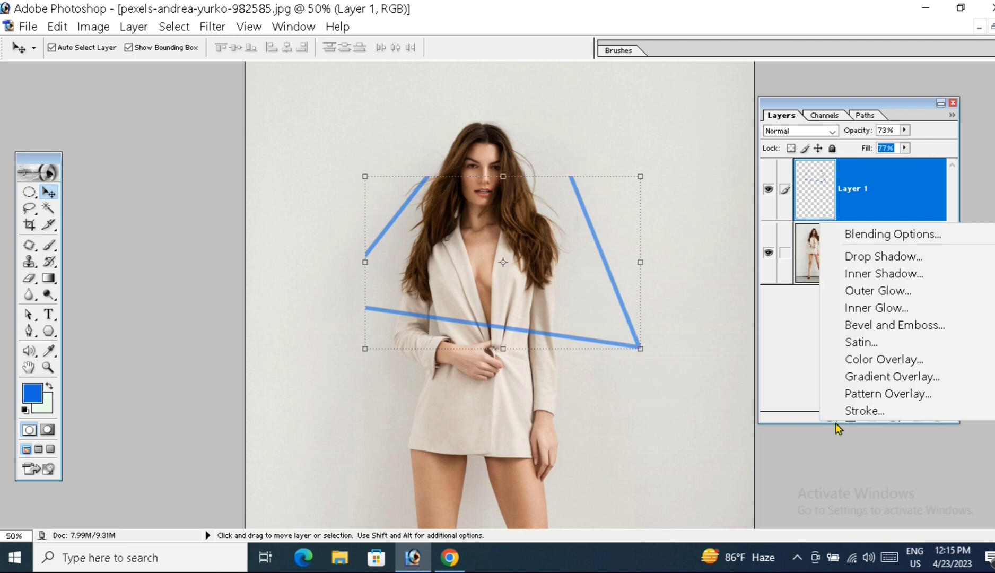
click(892, 234)
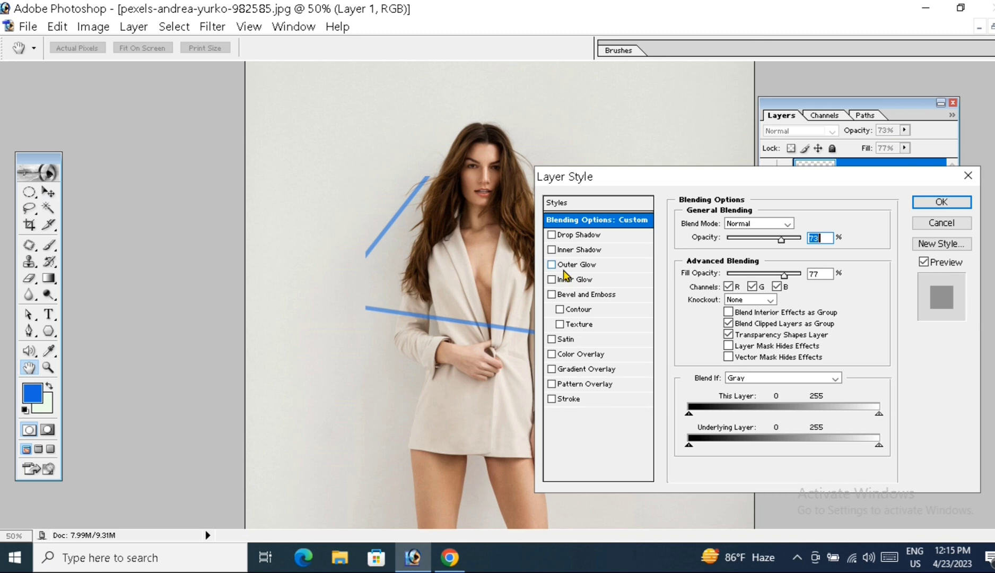
click(593, 268)
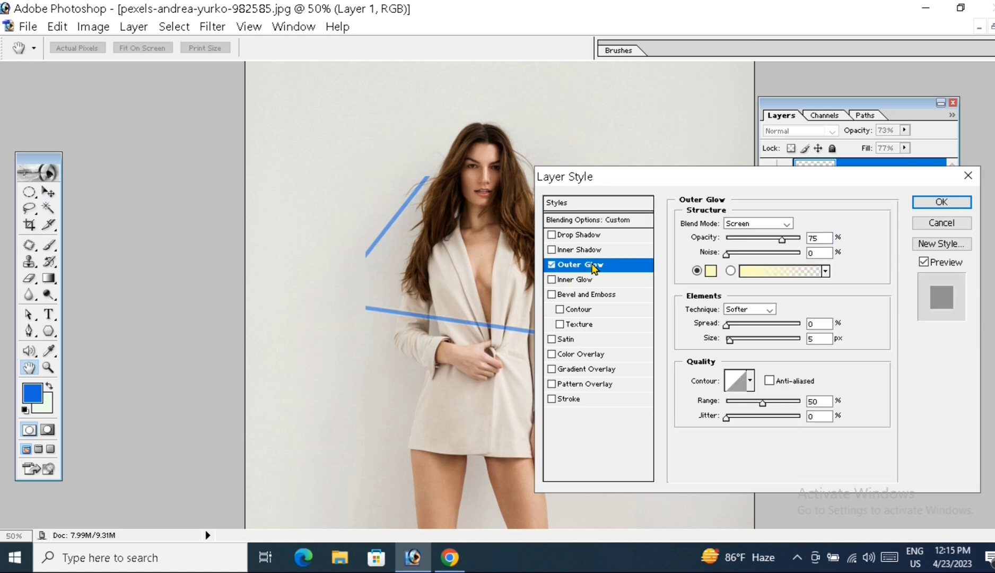
click(710, 270)
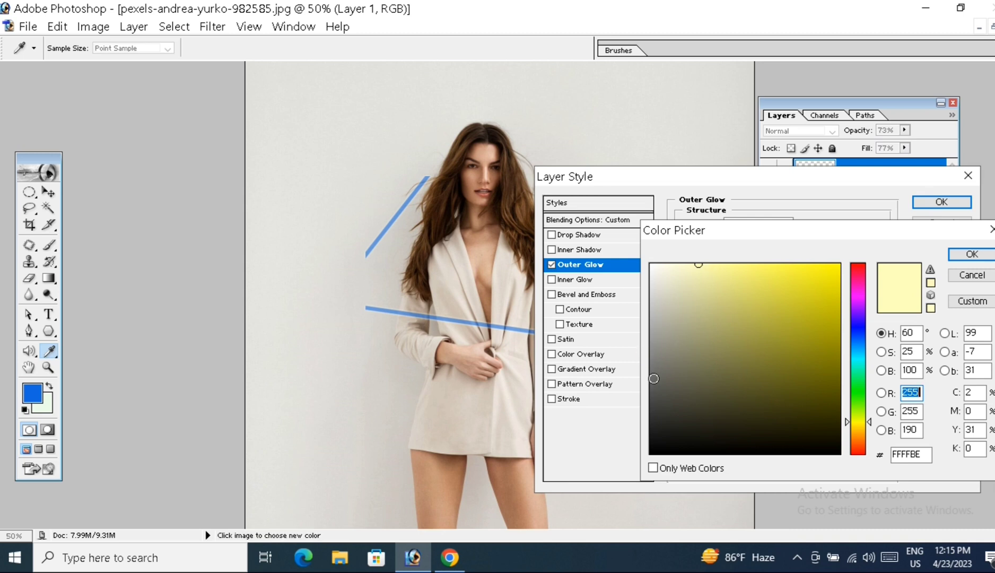
click(864, 360)
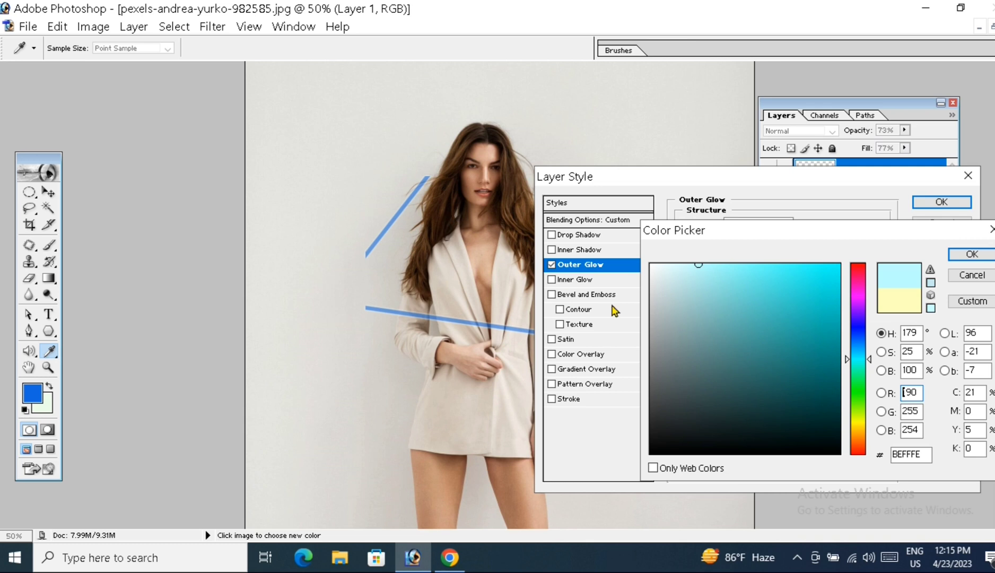
click(820, 289)
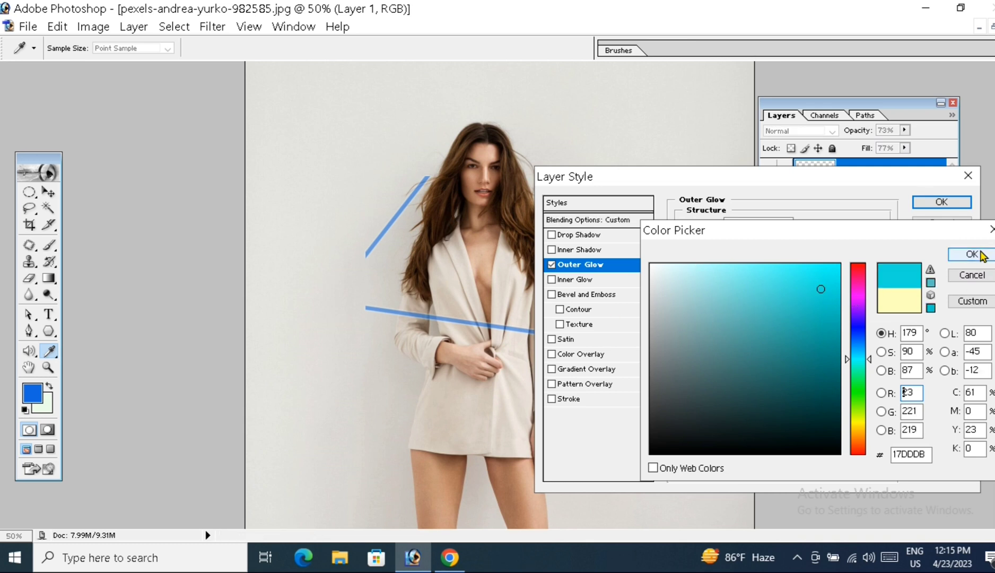
click(710, 282)
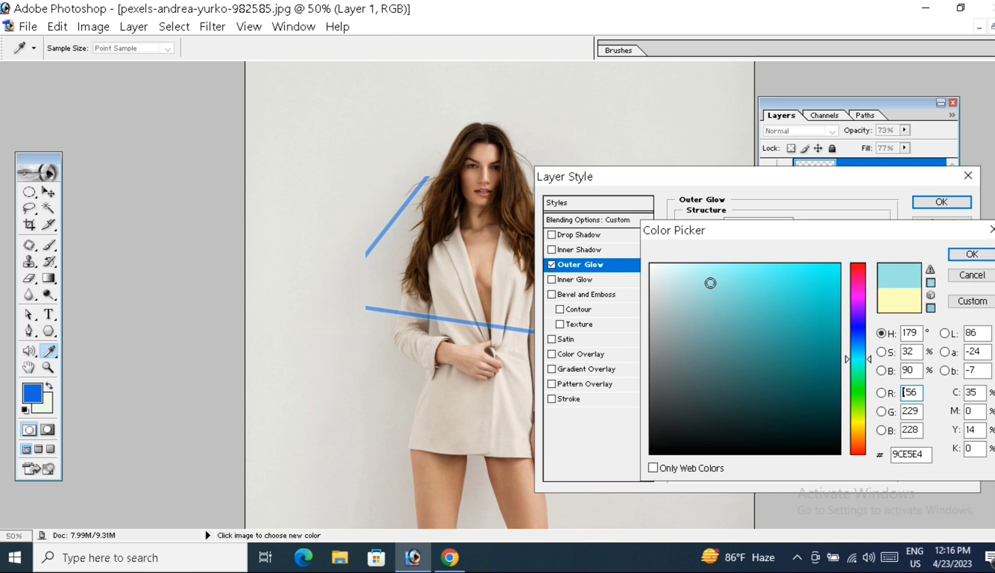
click(971, 254)
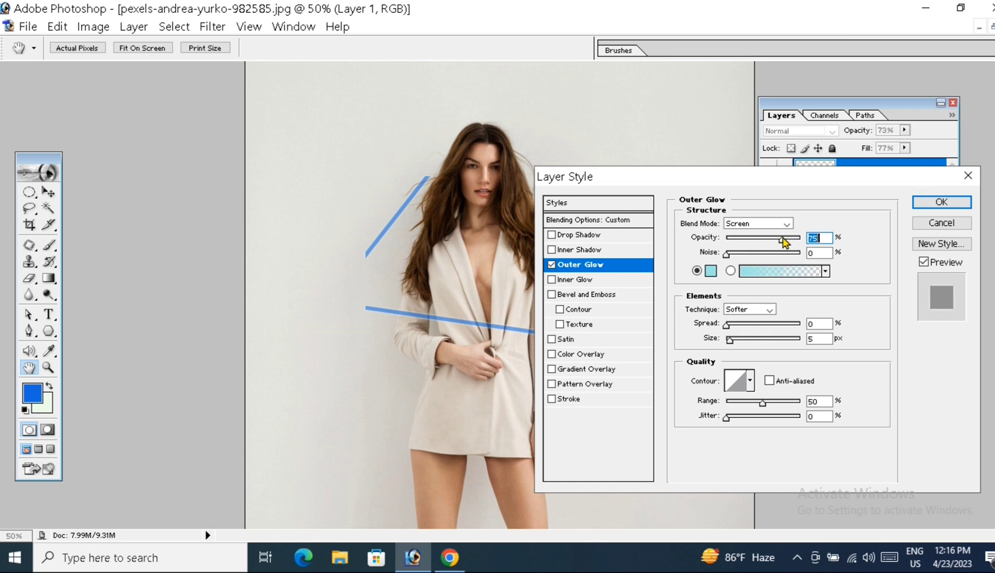
- Set the outer glow's opacity to 100%, spread to 36% and size to 90 px
drag(784, 239, 808, 243)
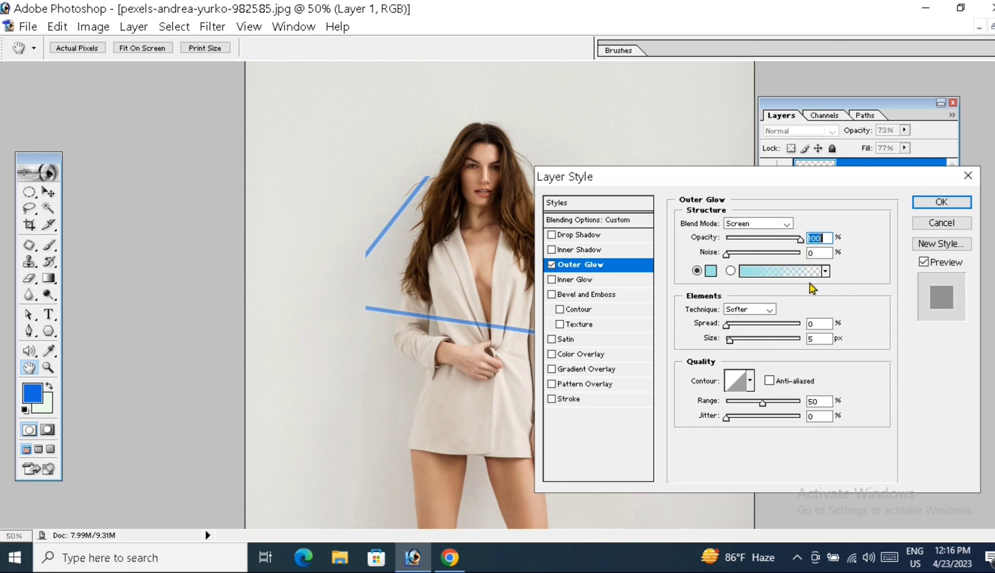
click(753, 325)
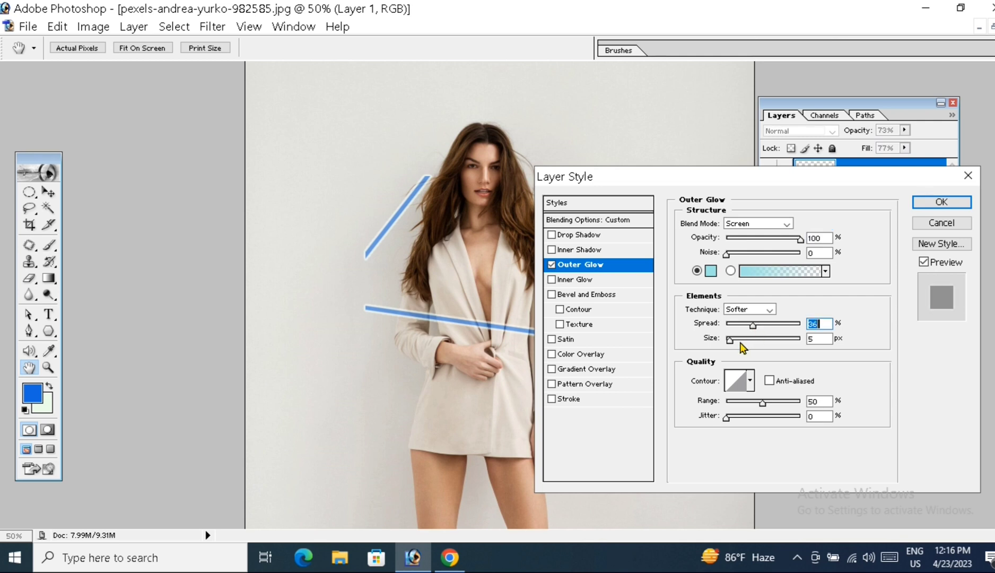
click(743, 342)
drag(742, 343, 755, 344)
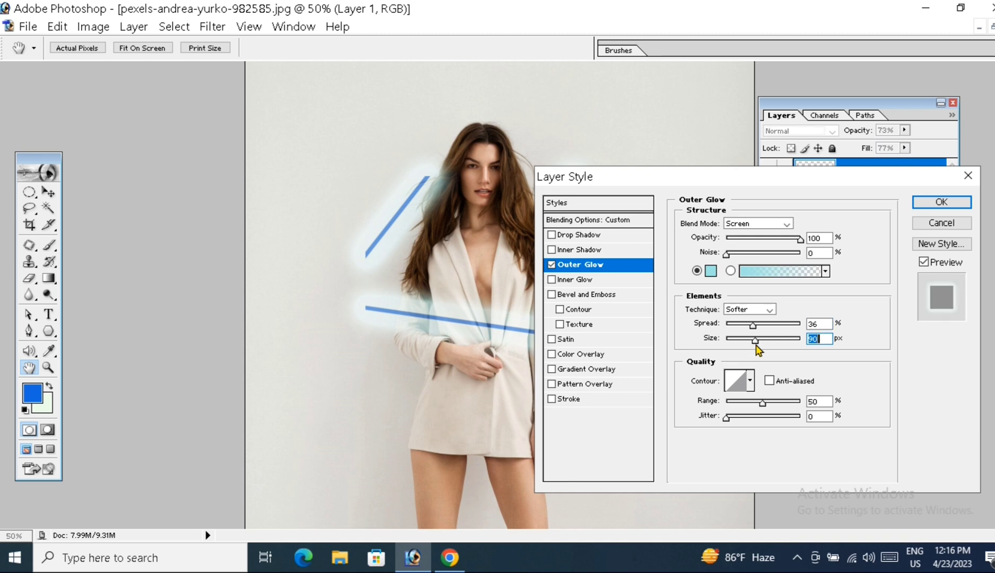
- Apply the Half Round contour preset to the outer glow
click(741, 386)
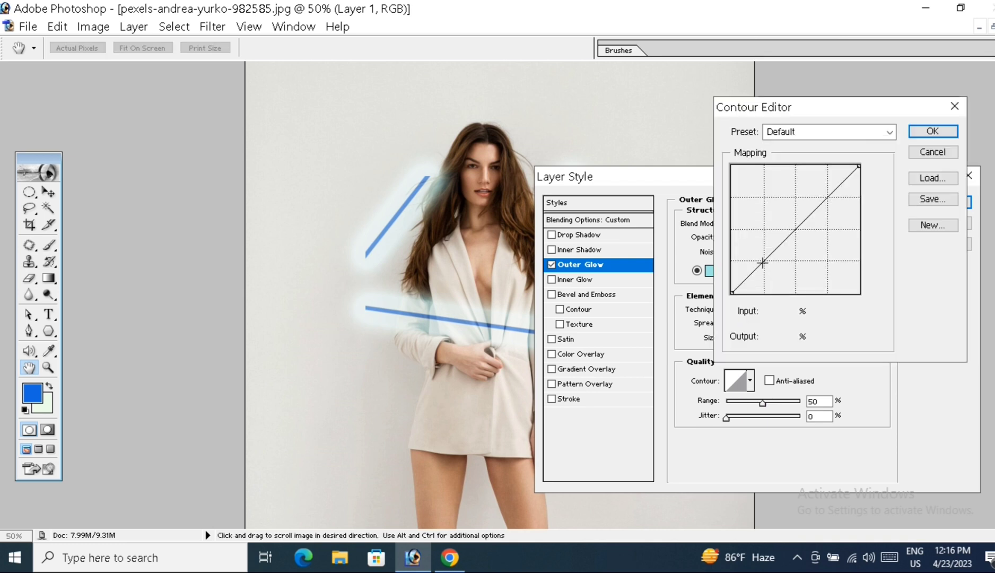
click(823, 134)
click(824, 133)
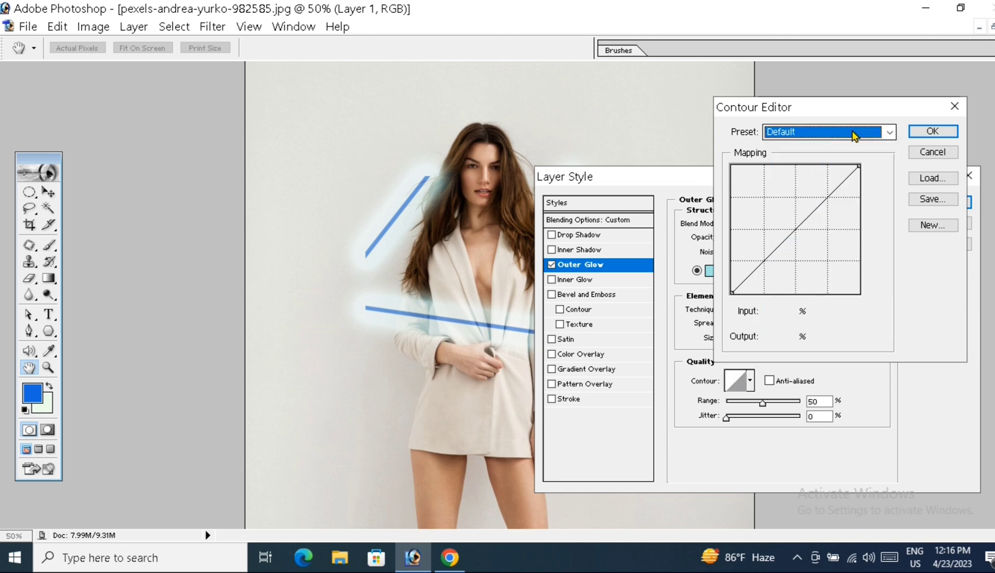
scroll(854, 137, down, 1)
scroll(859, 137, down, 1)
scroll(858, 136, down, 1)
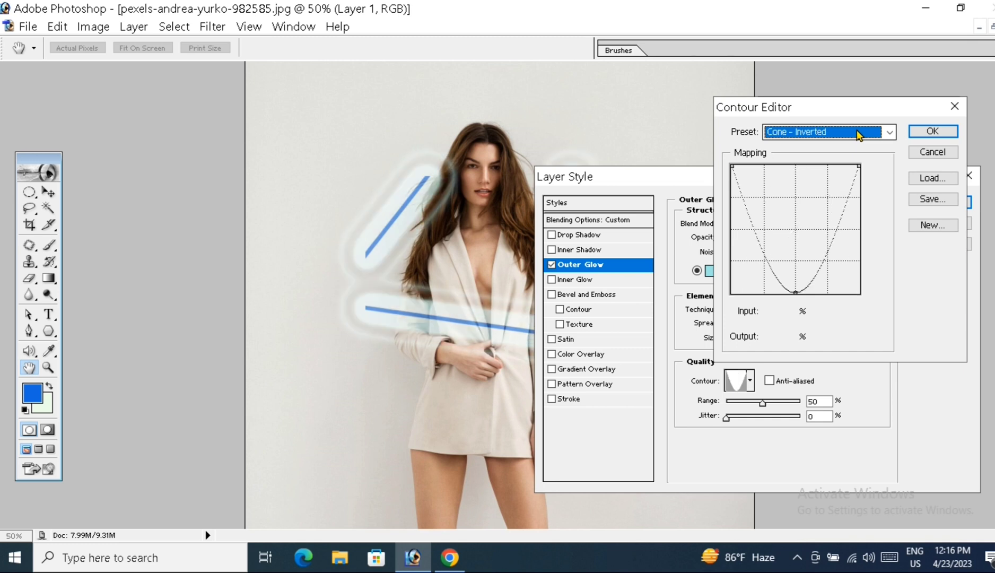
scroll(859, 136, down, 1)
scroll(858, 135, down, 1)
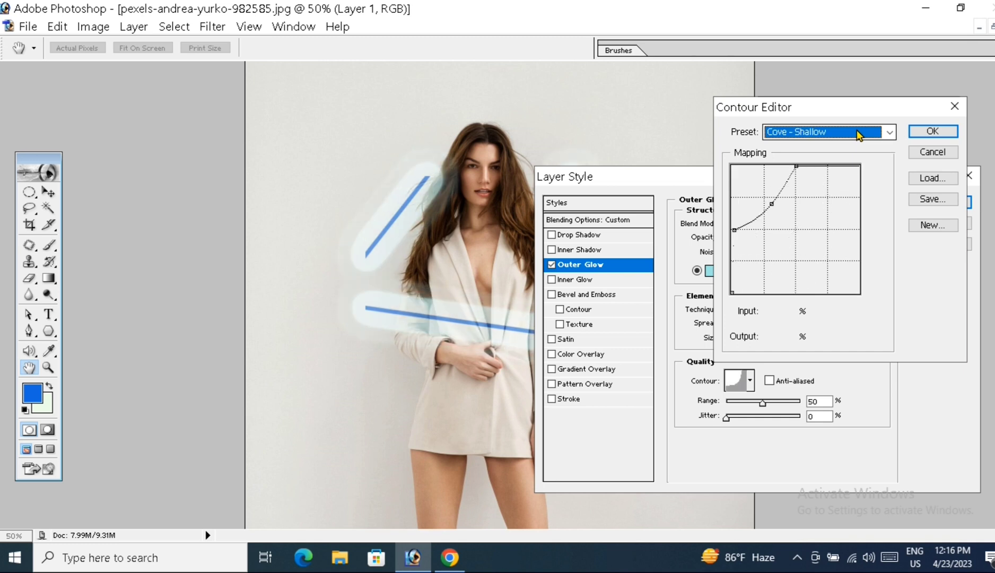
scroll(859, 136, down, 1)
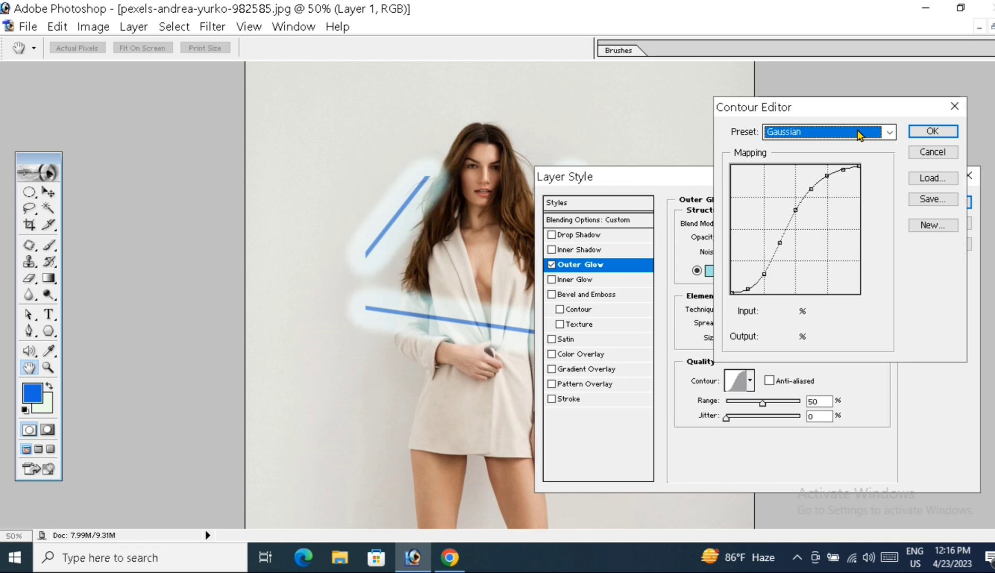
scroll(859, 135, down, 1)
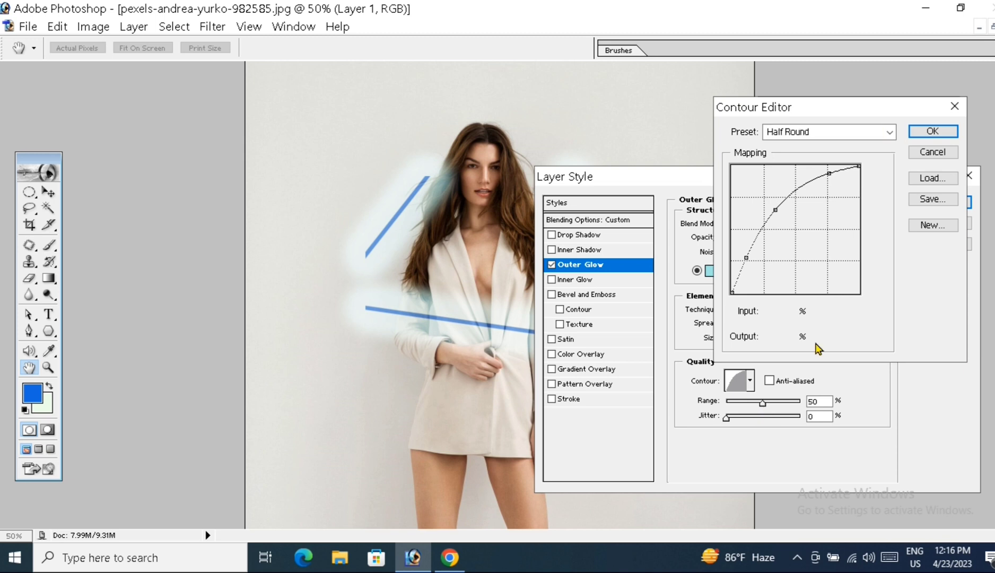
click(932, 131)
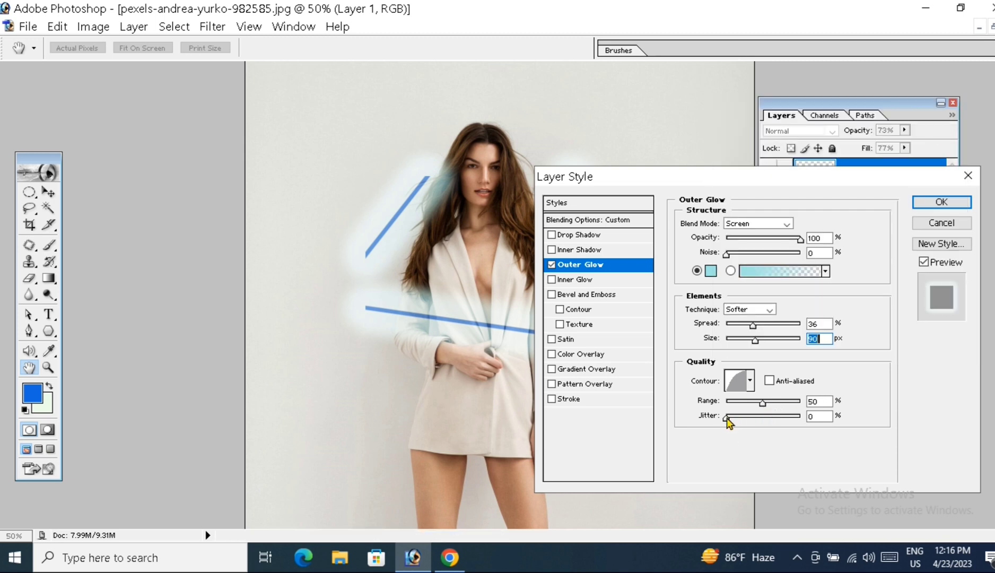
- Set the outer glow's range to 68% and its size to 109 px
click(763, 402)
drag(762, 402, 778, 402)
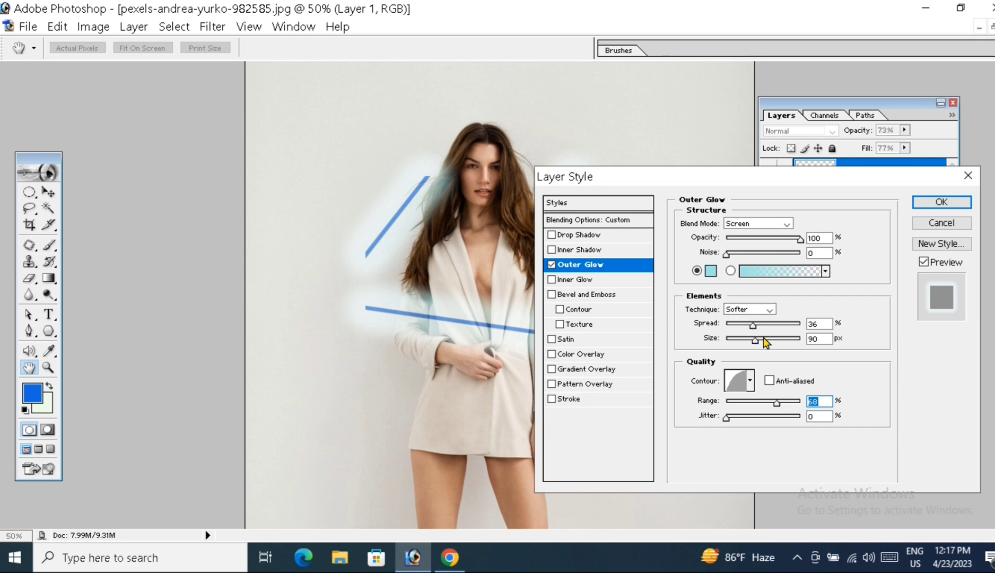
drag(756, 344, 763, 342)
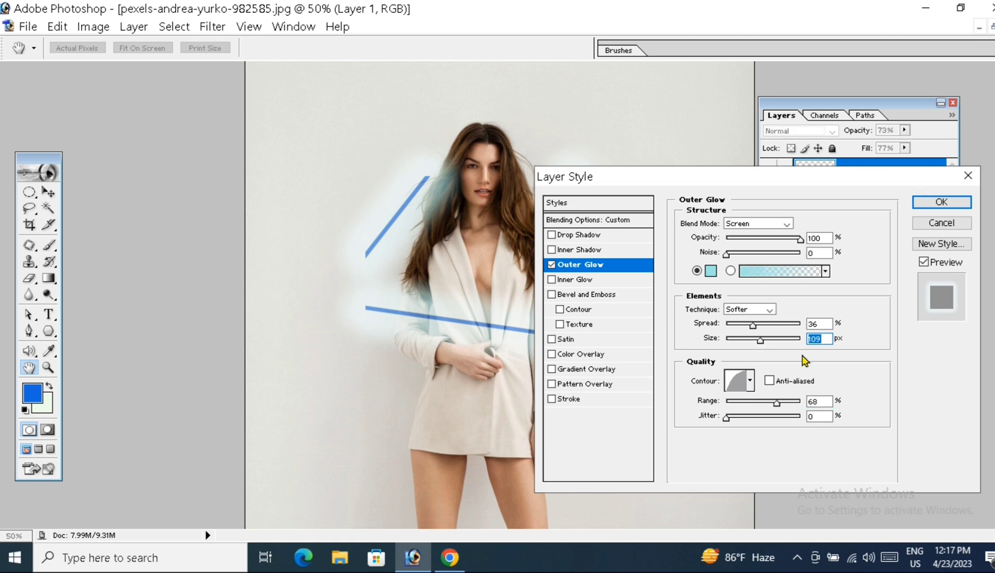
- Change the outer glow's blend mode to Hue and apply the layer style to the triangle layer
click(770, 225)
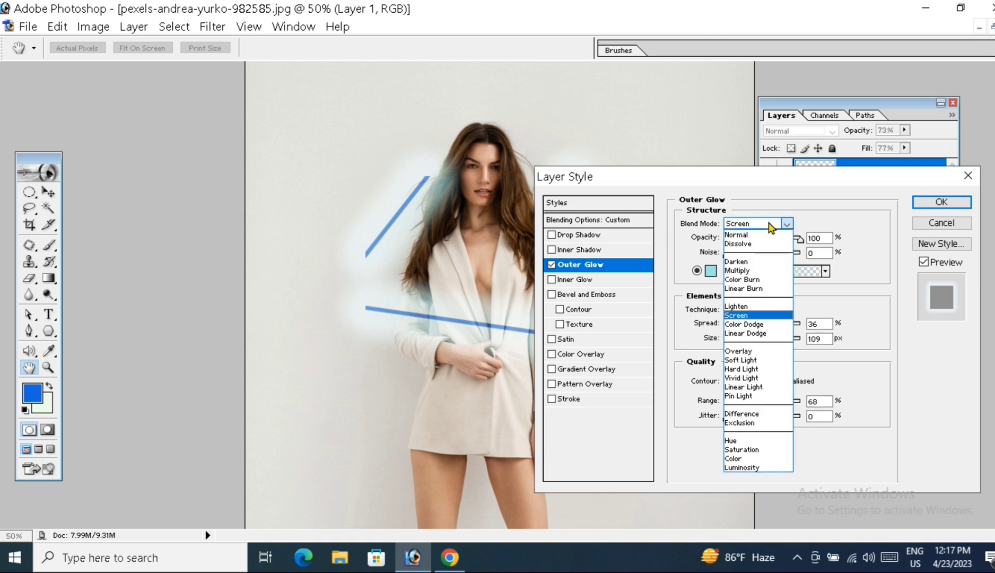
click(771, 223)
scroll(769, 227, down, 2)
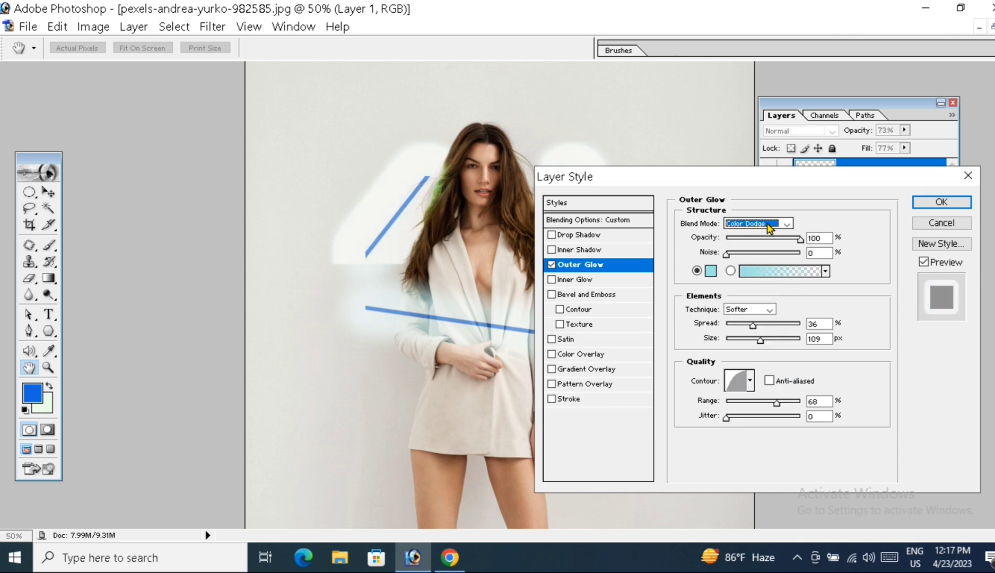
scroll(770, 225, down, 1)
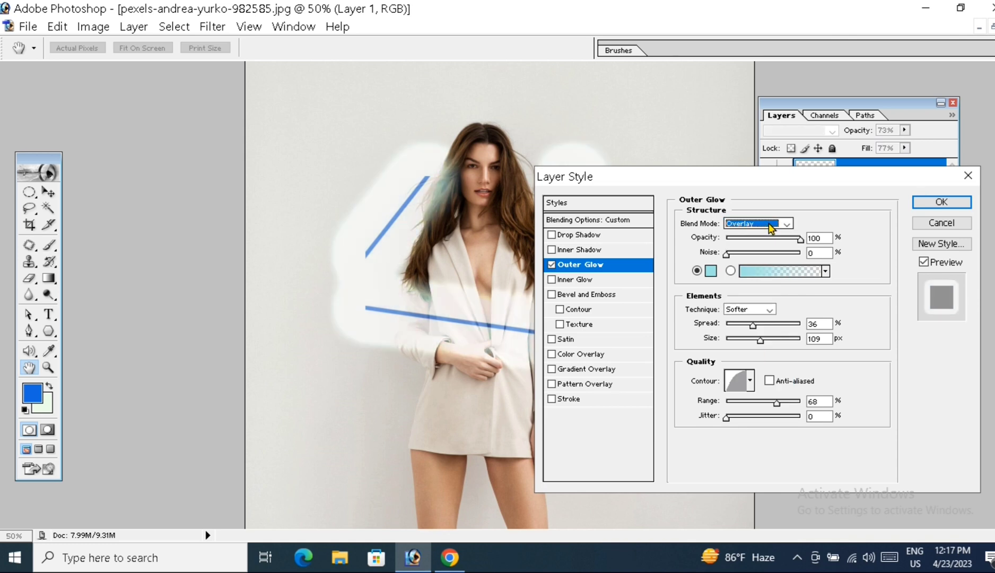
scroll(770, 225, down, 1)
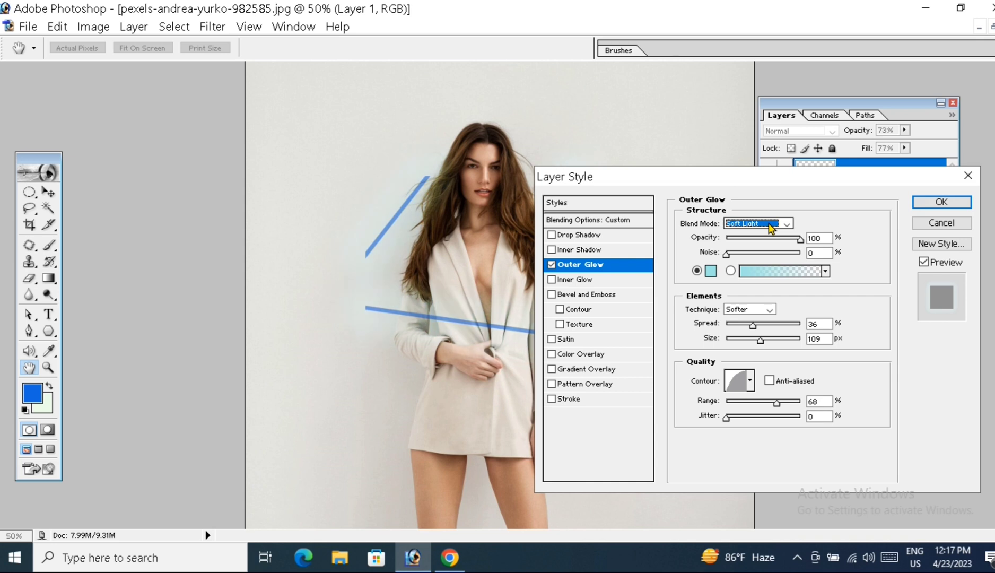
scroll(770, 227, down, 1)
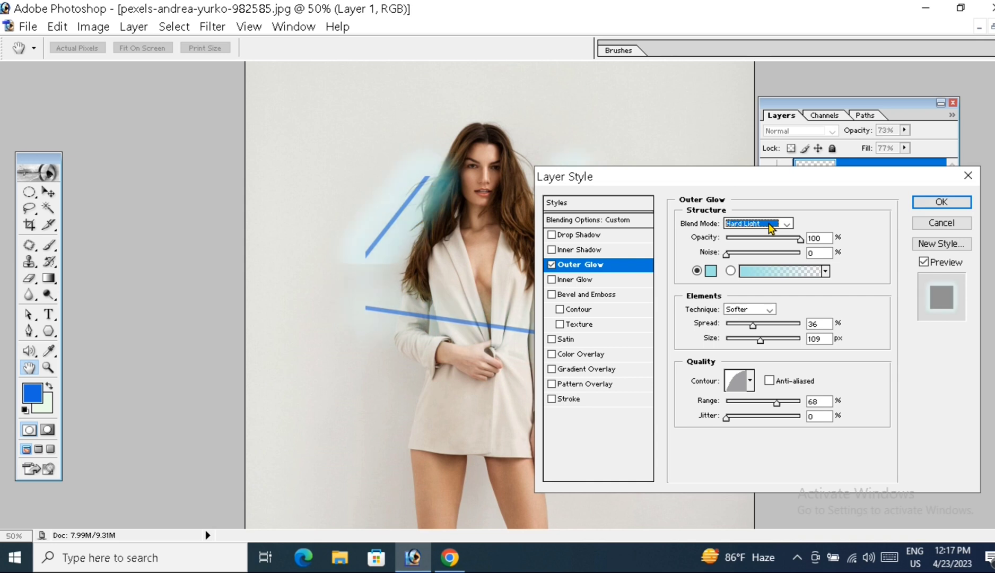
scroll(770, 227, down, 1)
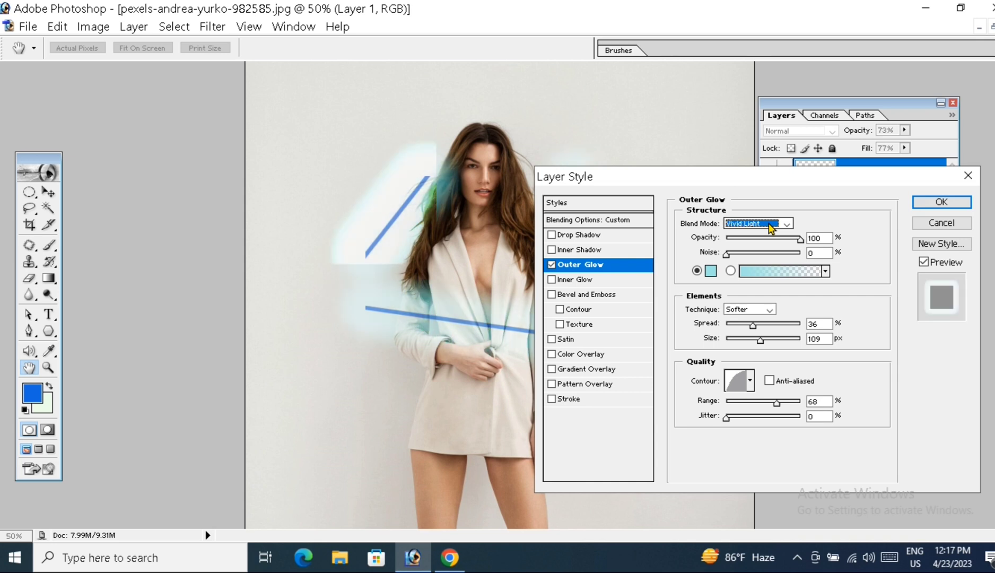
scroll(769, 227, down, 1)
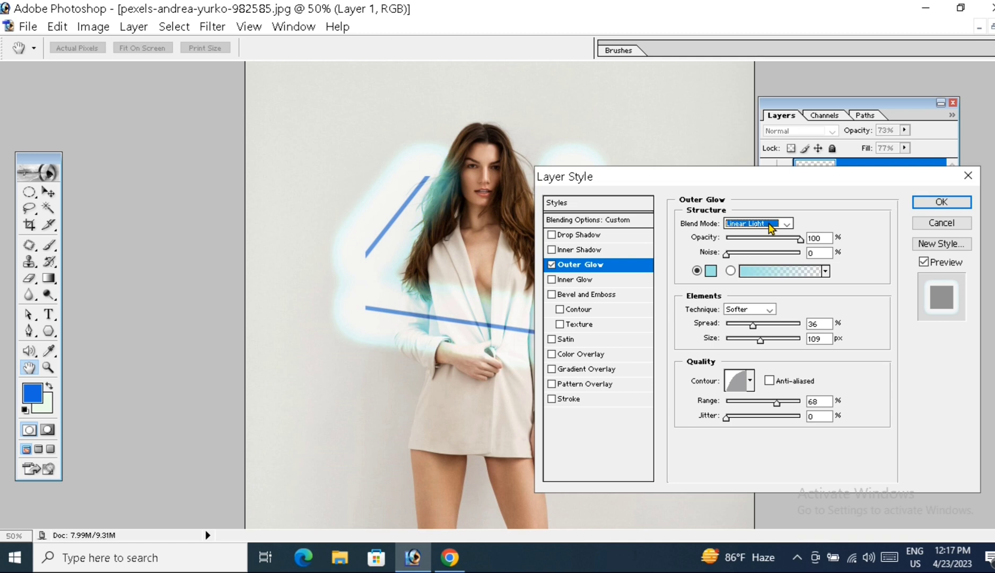
scroll(769, 227, down, 1)
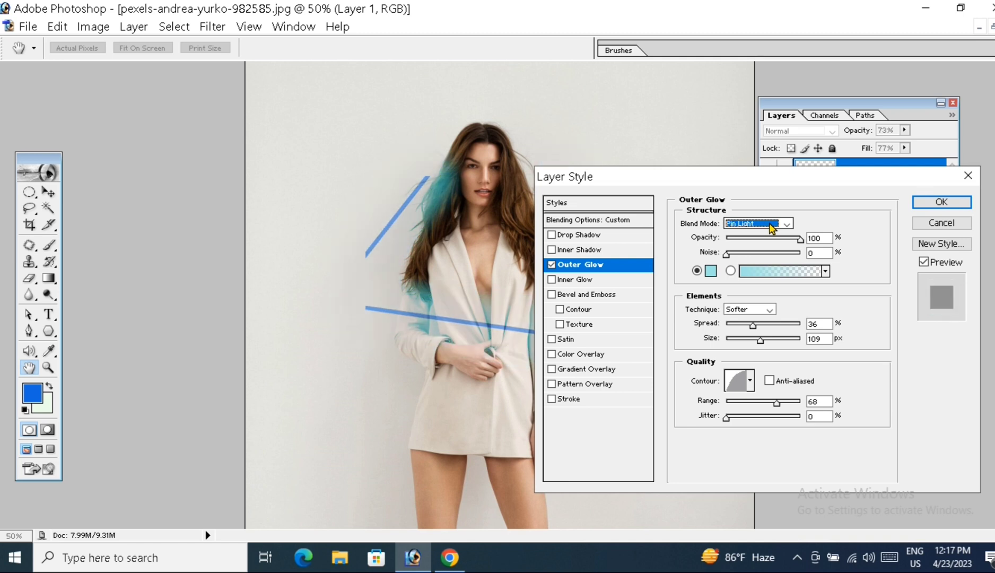
scroll(770, 227, down, 1)
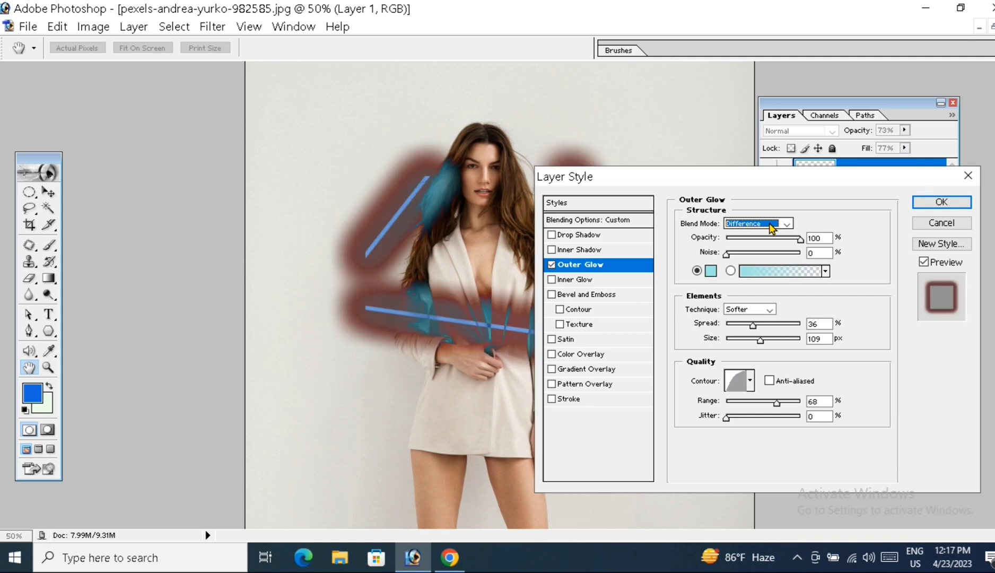
scroll(770, 227, down, 2)
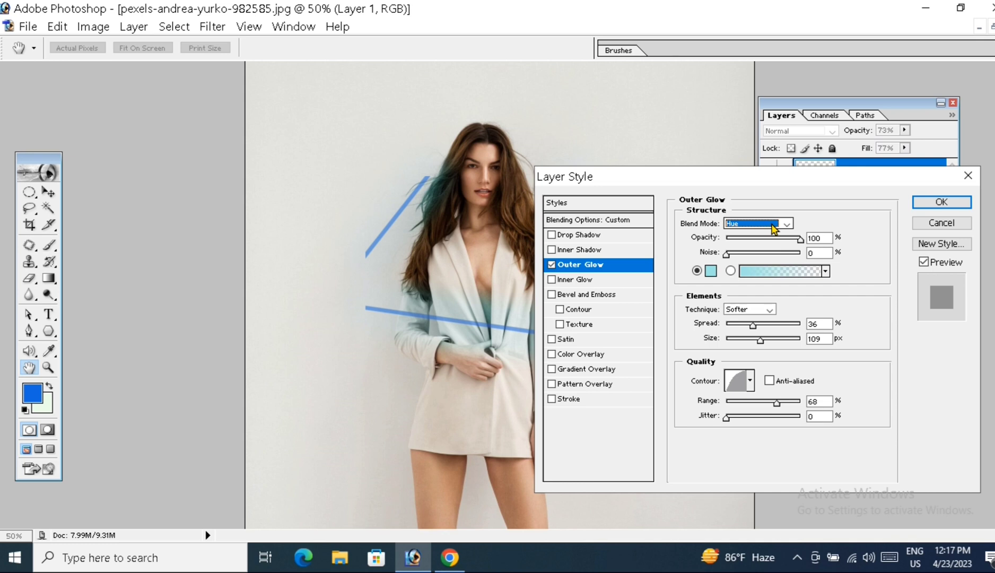
click(935, 202)
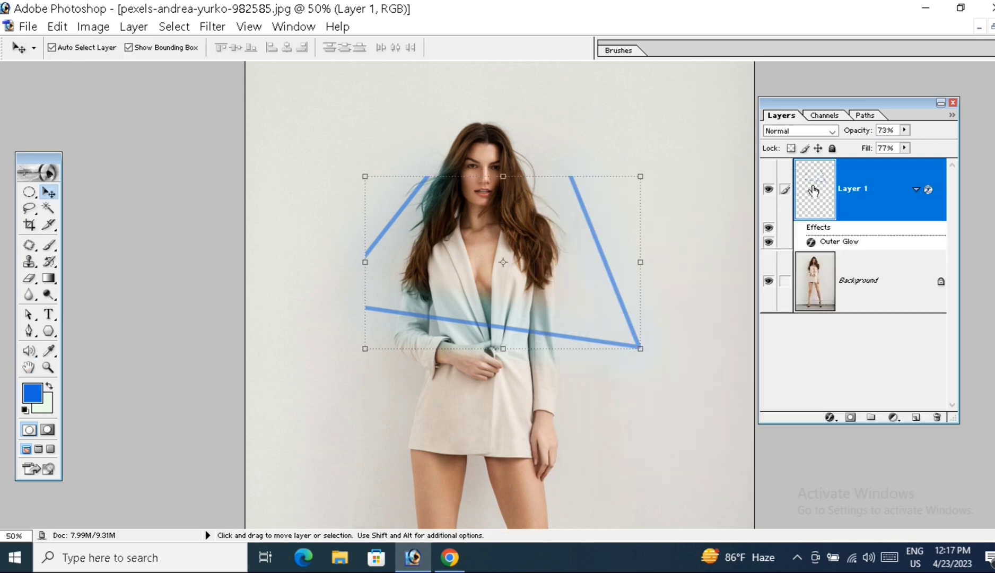
- Set the triangle layer's blend mode to Linear Dodge
click(813, 131)
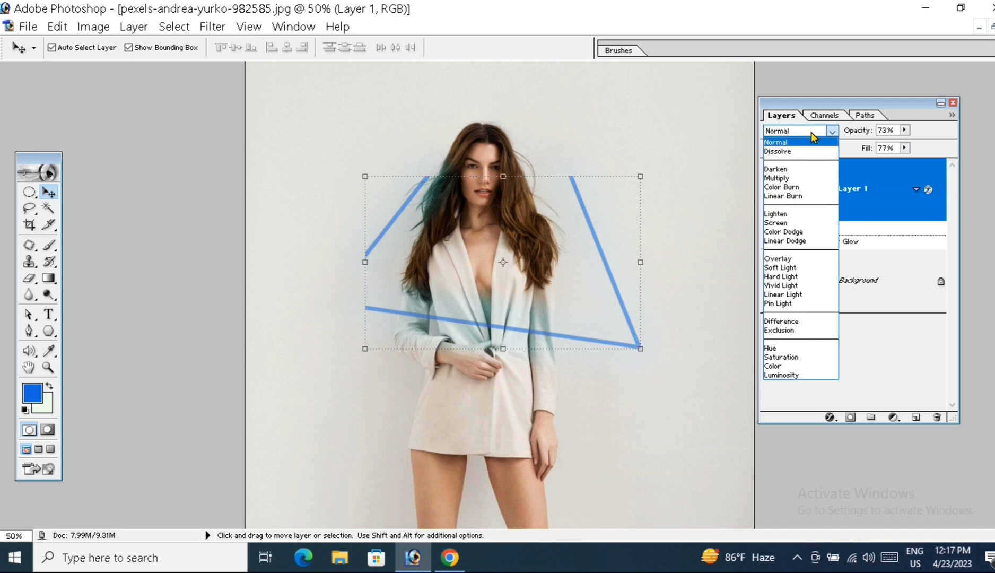
click(811, 132)
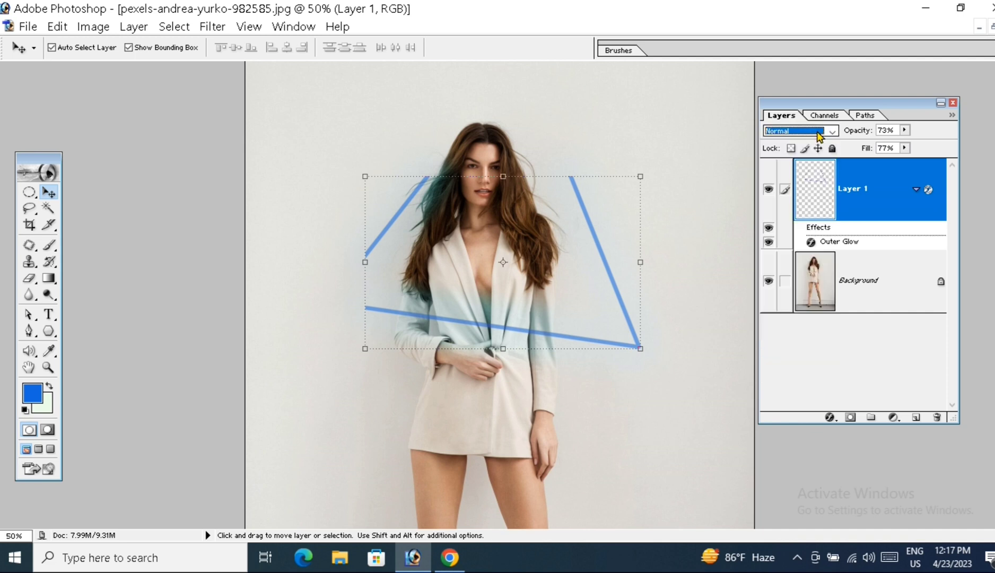
key(Down)
key(Down)
key(Down)
key(Down)
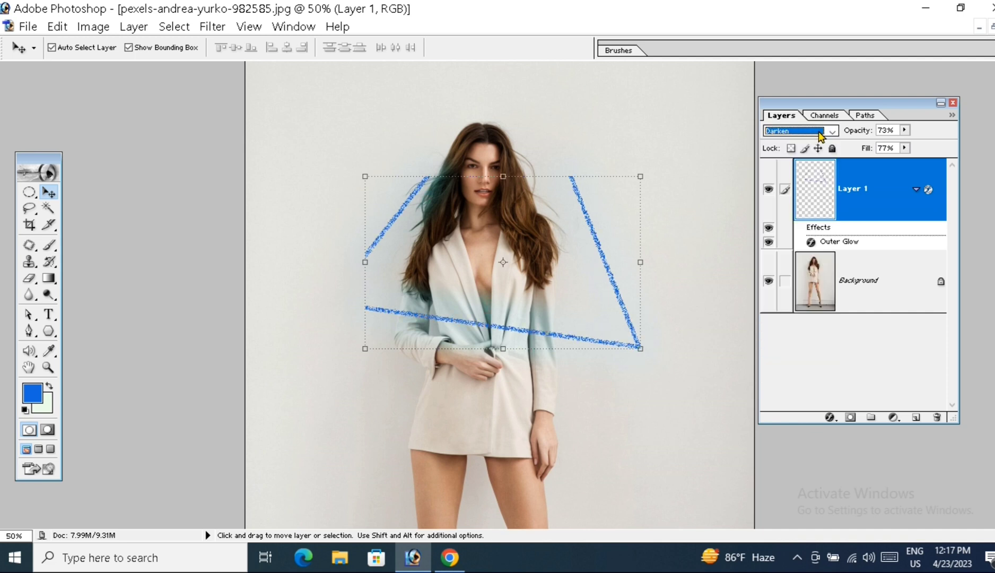
key(Down)
key(Down)
key(Down)
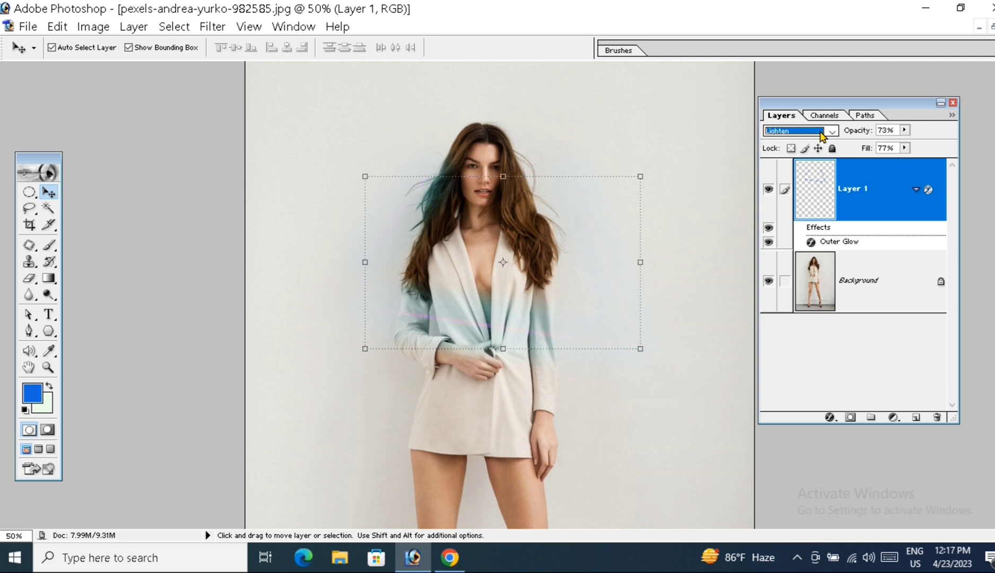
key(Down)
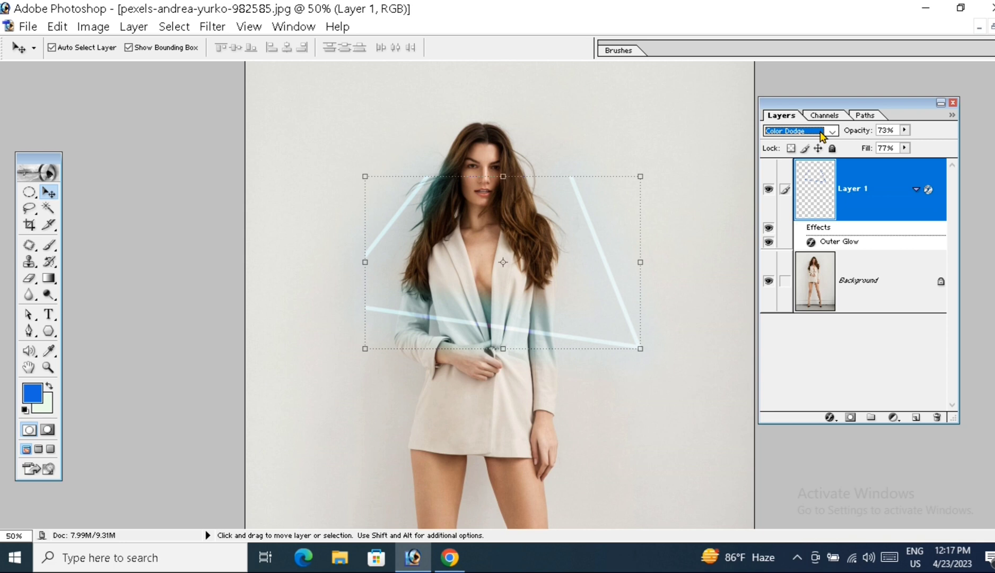
key(Down)
key(Down)
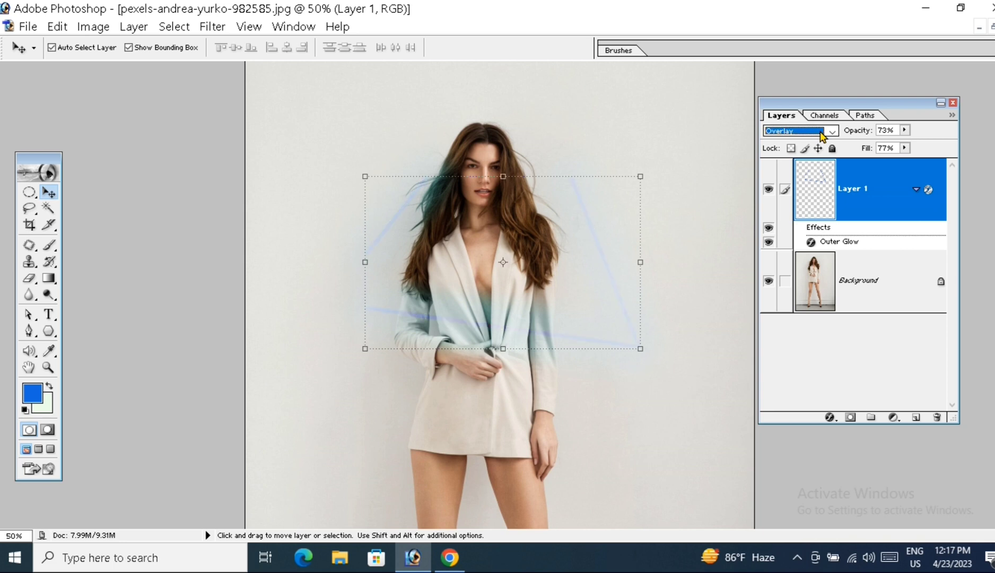
key(Up)
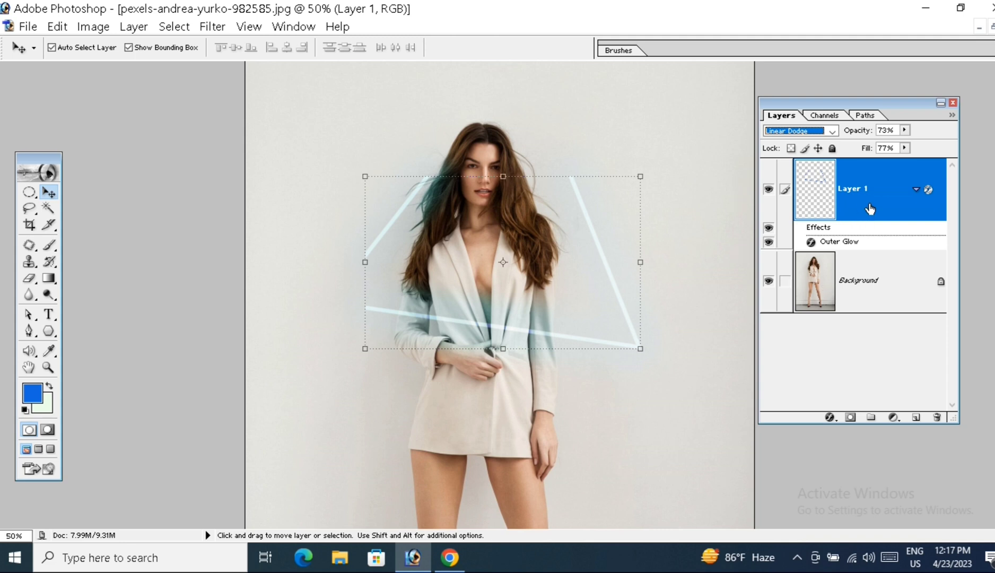
- Reopen the outer glow settings of the triangle layer
click(830, 417)
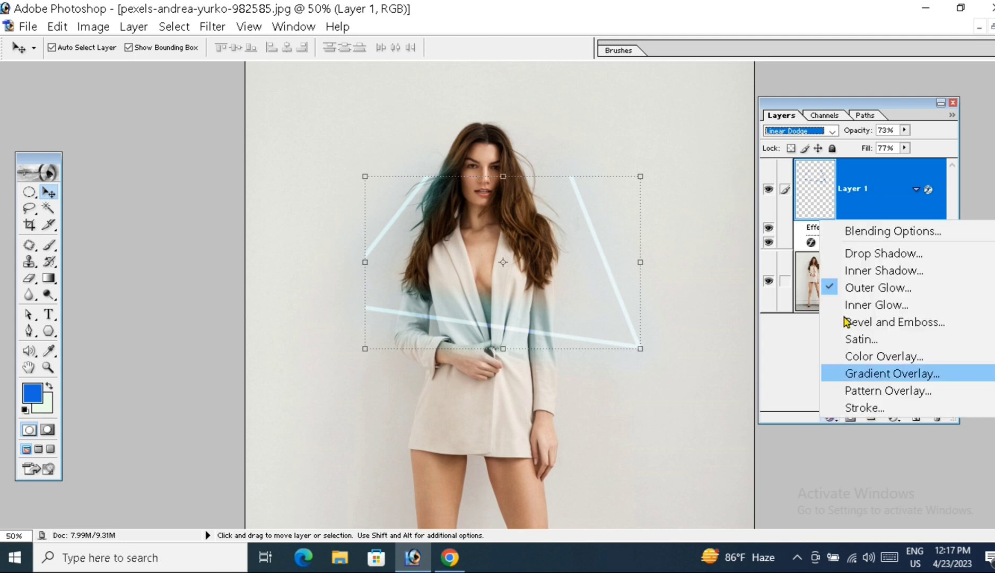
click(886, 231)
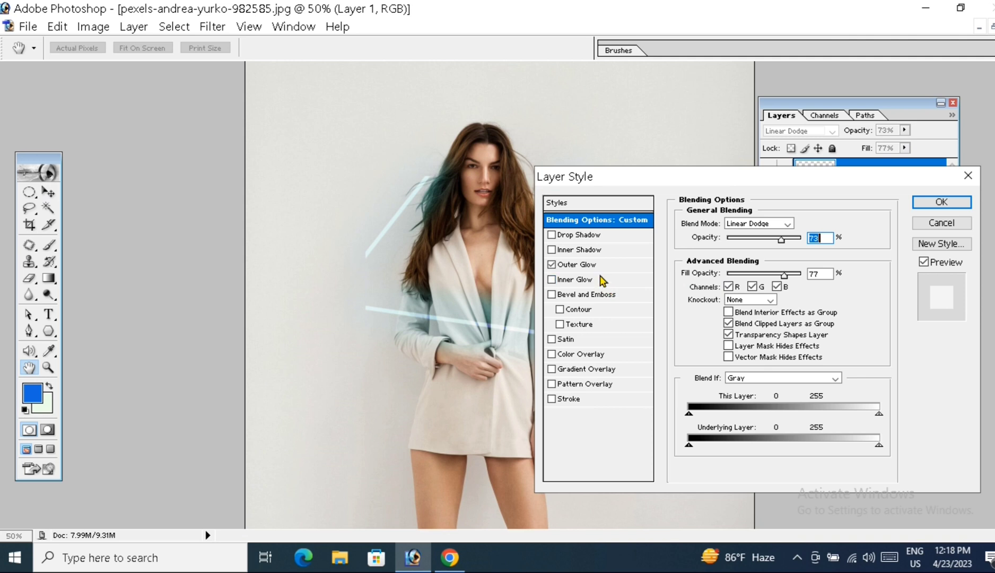
click(618, 265)
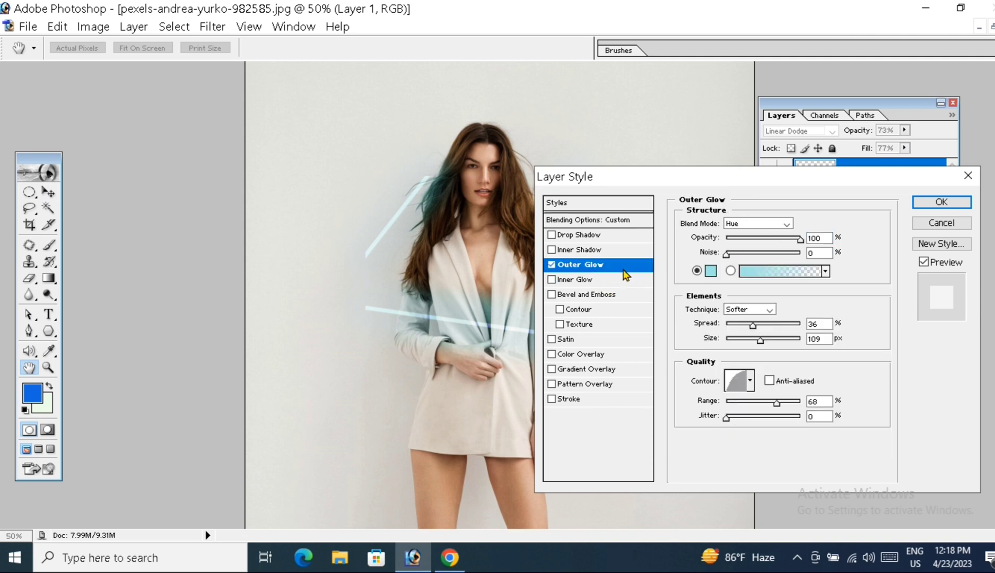
click(737, 381)
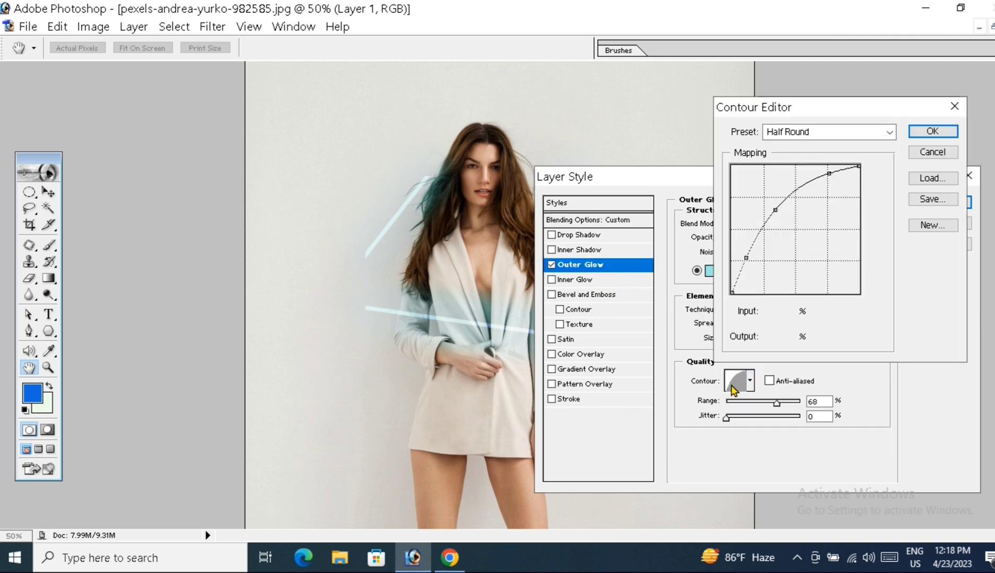
click(832, 133)
click(834, 137)
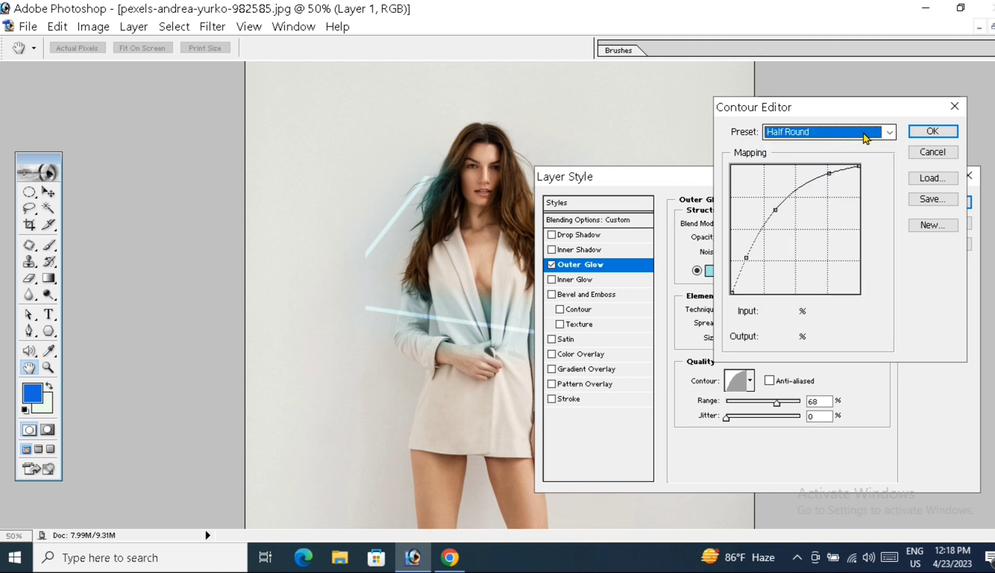
scroll(867, 137, up, 1)
scroll(870, 138, up, 3)
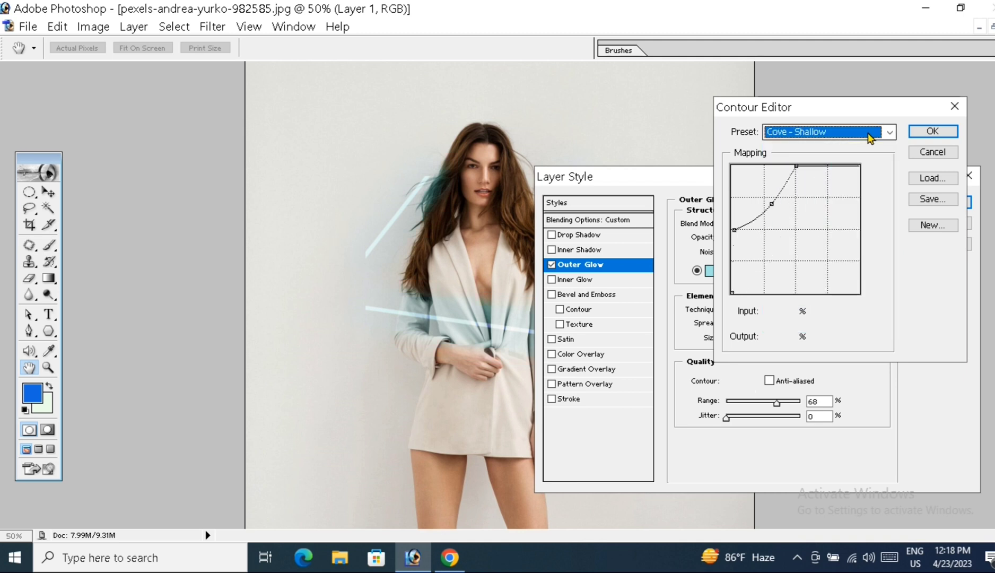
scroll(870, 138, up, 1)
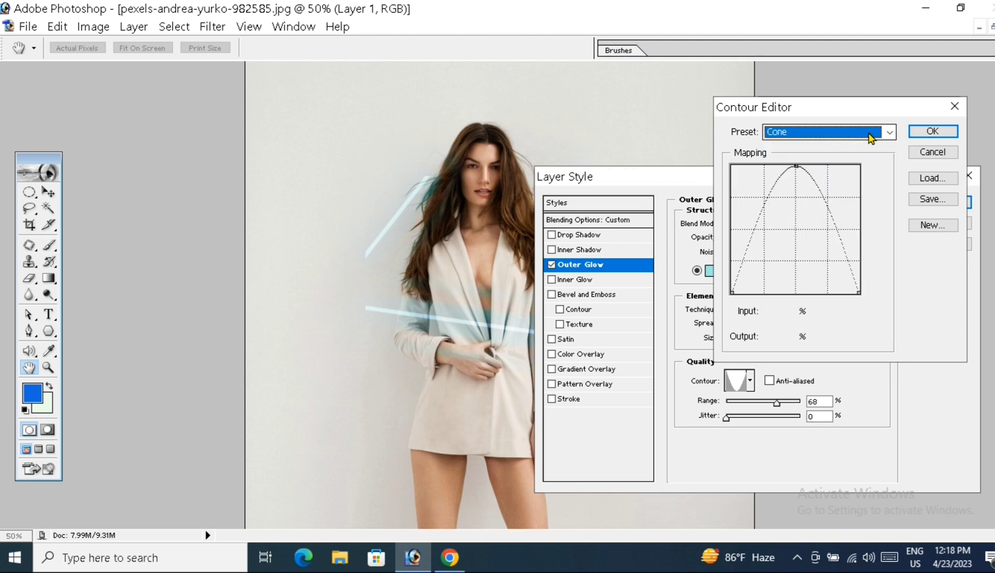
scroll(870, 137, up, 1)
scroll(870, 138, down, 3)
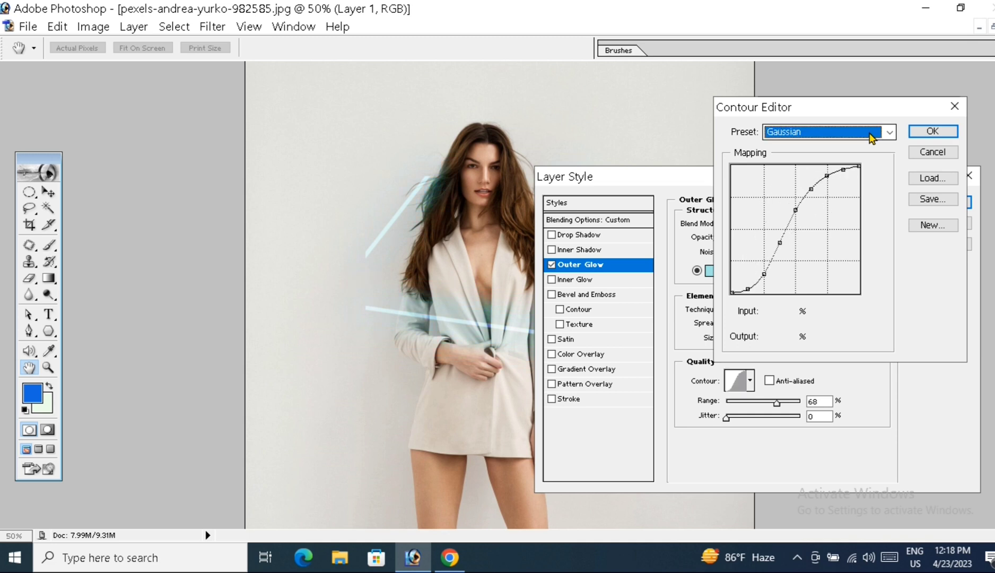
scroll(870, 138, up, 1)
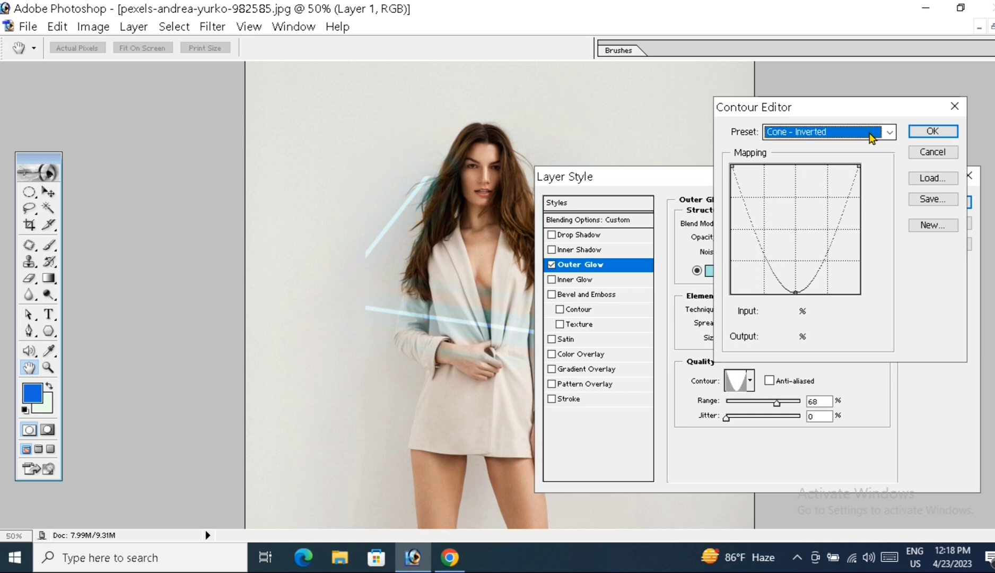
click(954, 108)
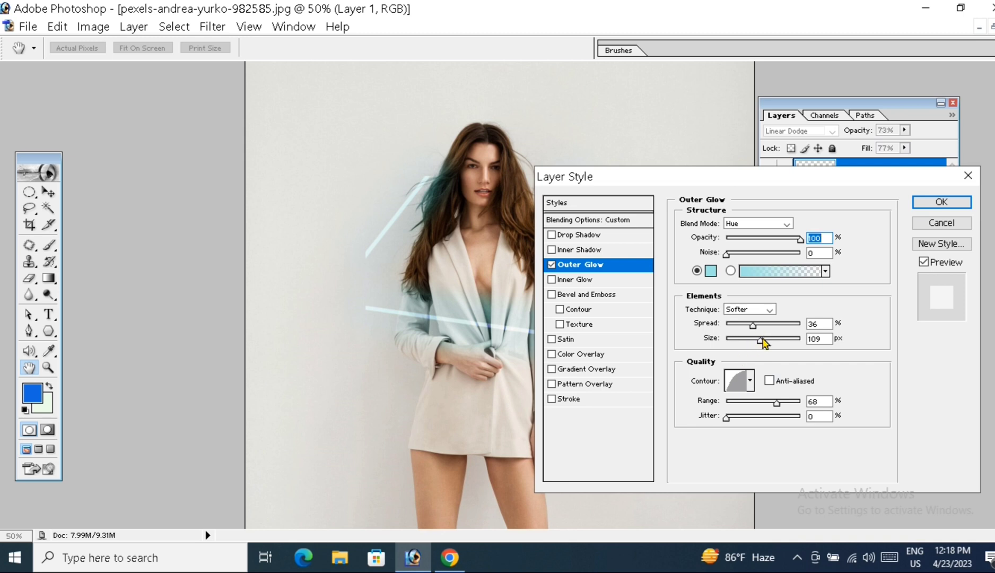
- Set the outer glow's size to 166 px and apply the layer style
drag(764, 344, 777, 345)
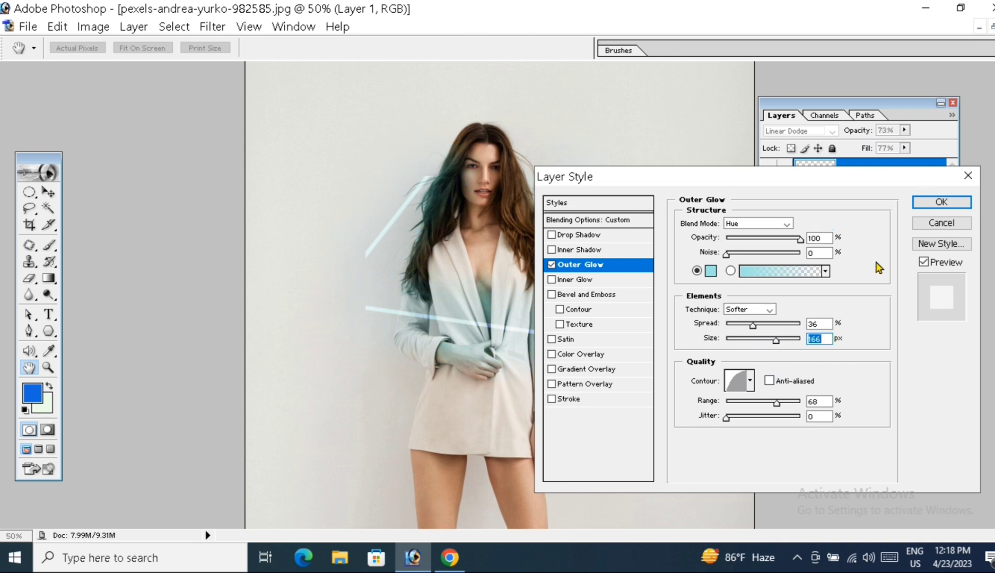
click(935, 204)
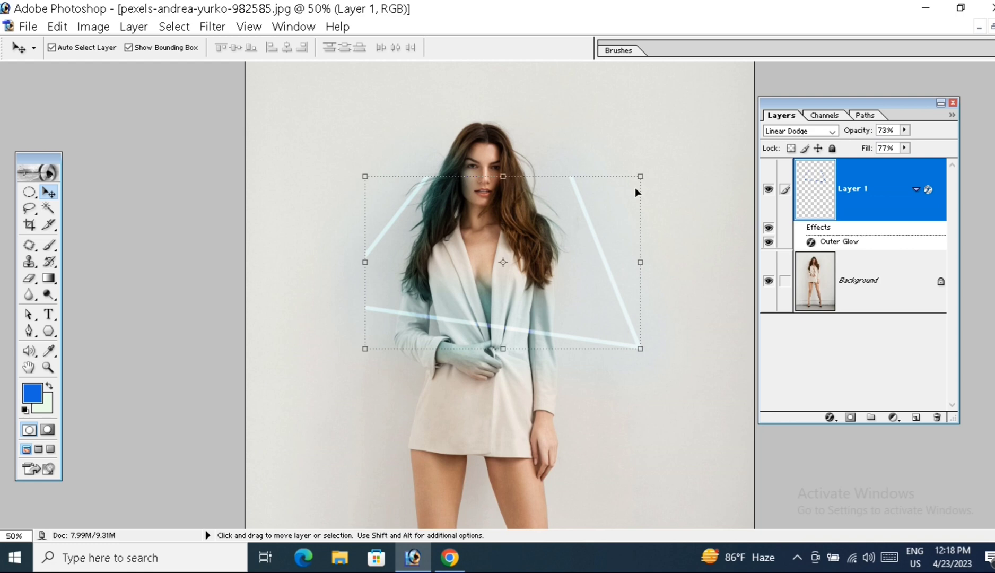
- Add a new empty layer directly above the Background layer, beneath the triangle layer
key(z)
click(507, 260)
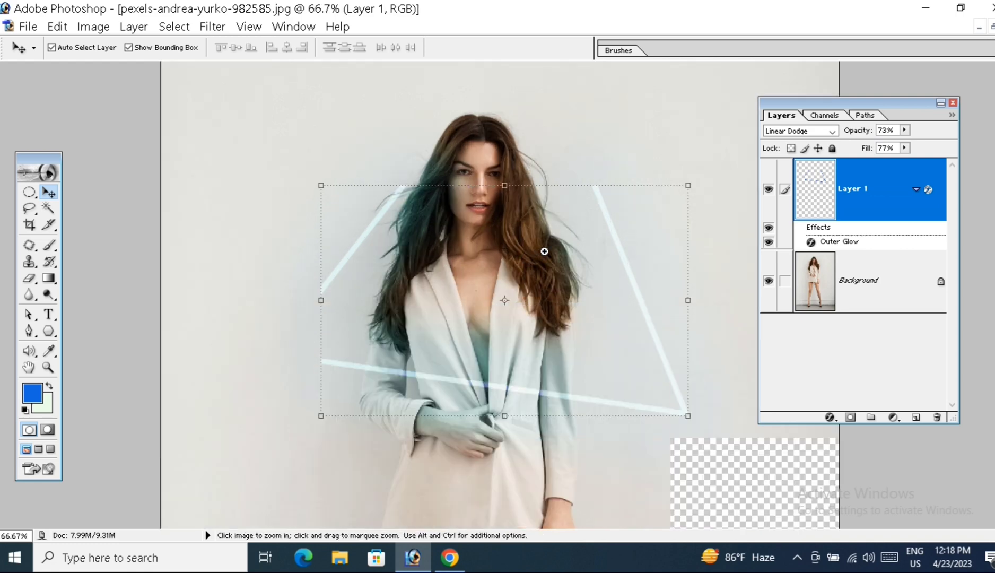
click(583, 251)
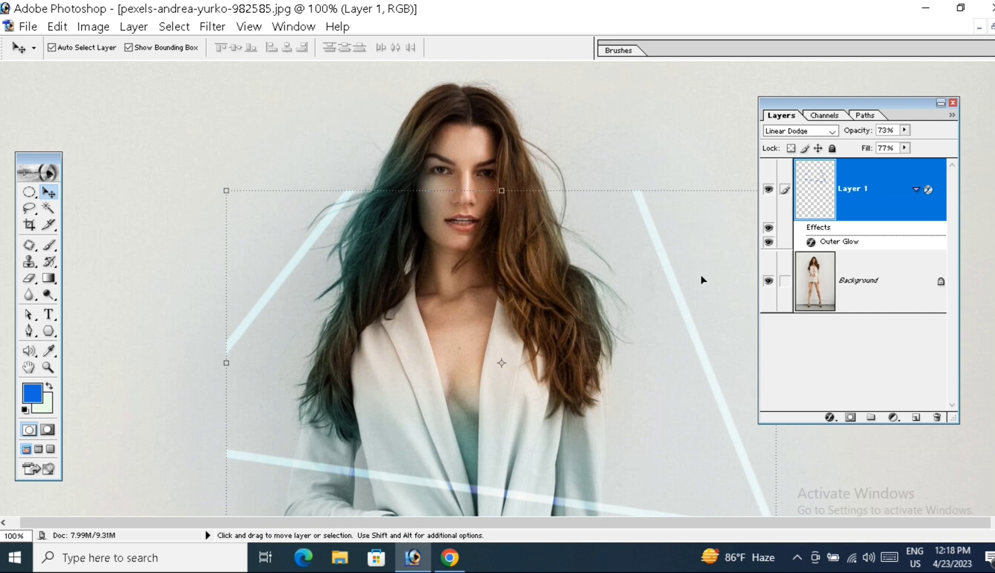
scroll(601, 408, down, 2)
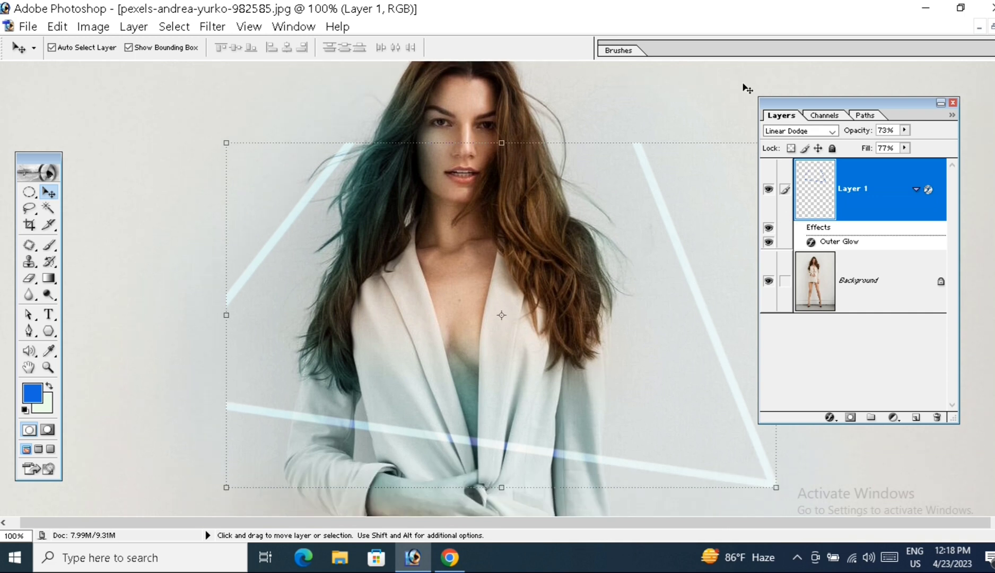
click(822, 287)
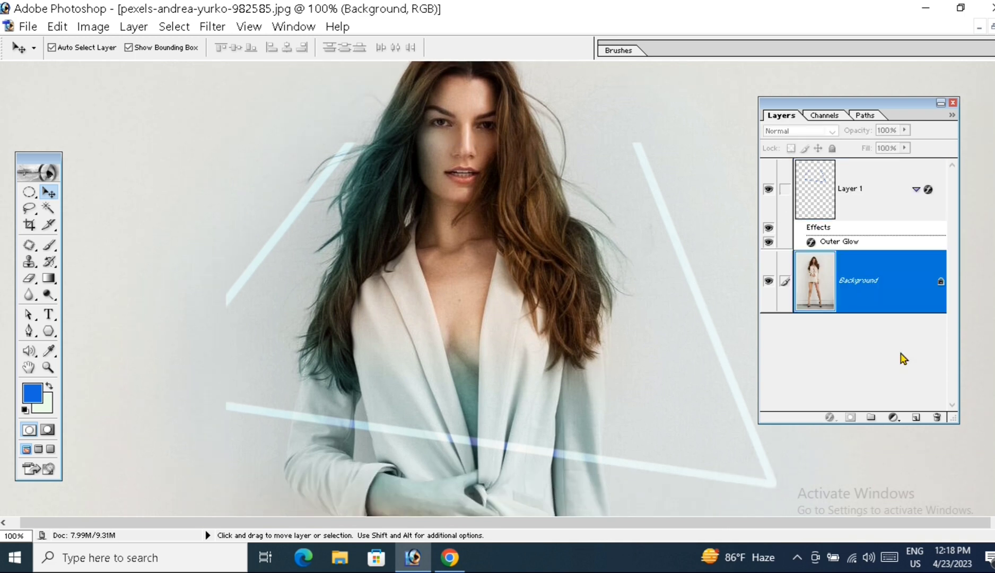
click(916, 418)
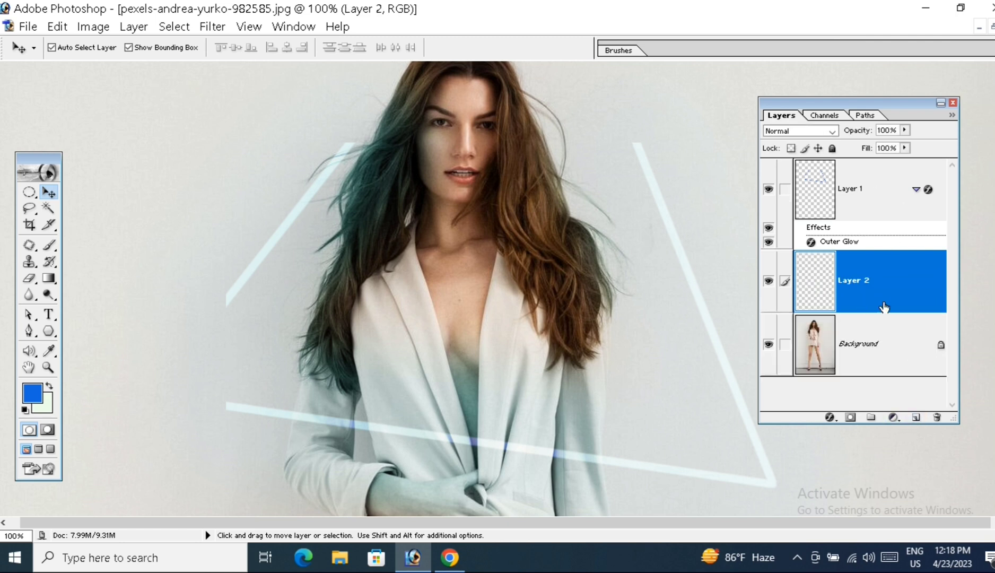
- Set up the Gradient tool with the Foreground to Background preset, radial style and reversed colours
click(48, 278)
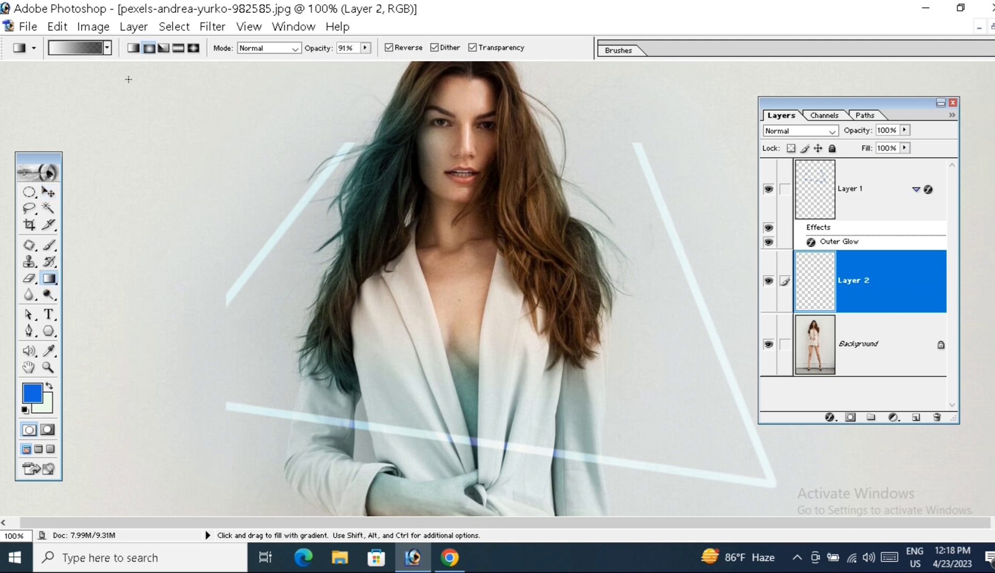
click(76, 51)
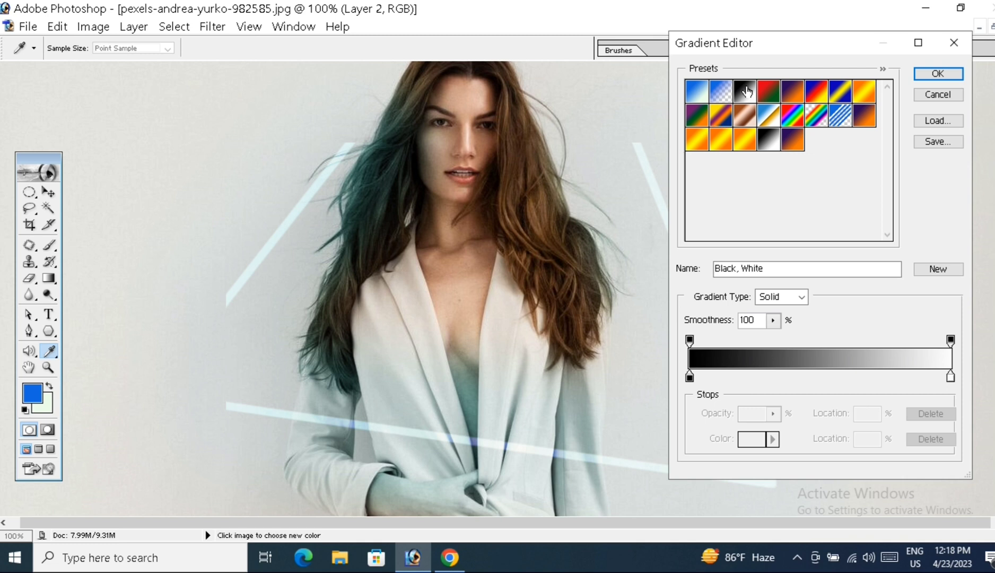
click(698, 96)
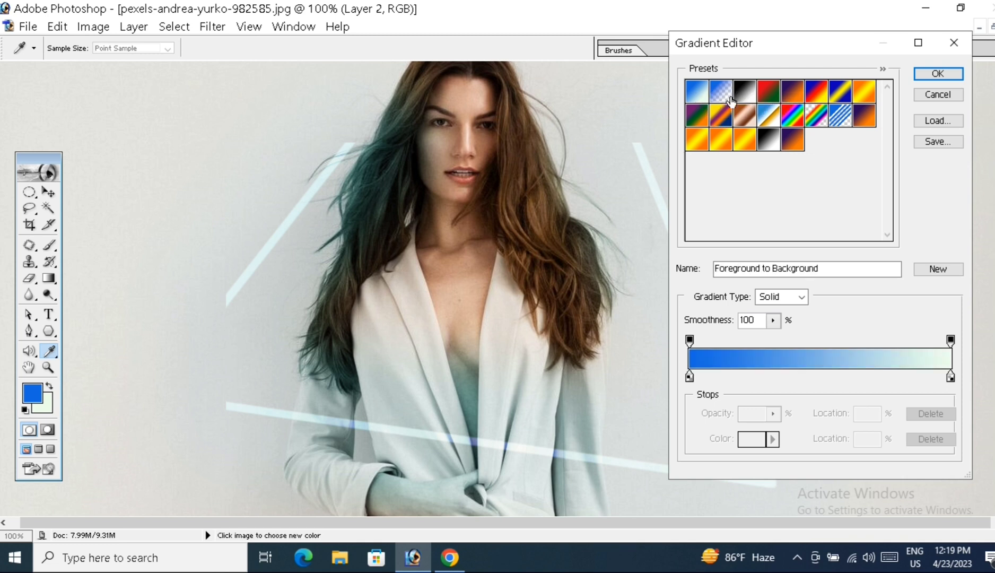
click(937, 74)
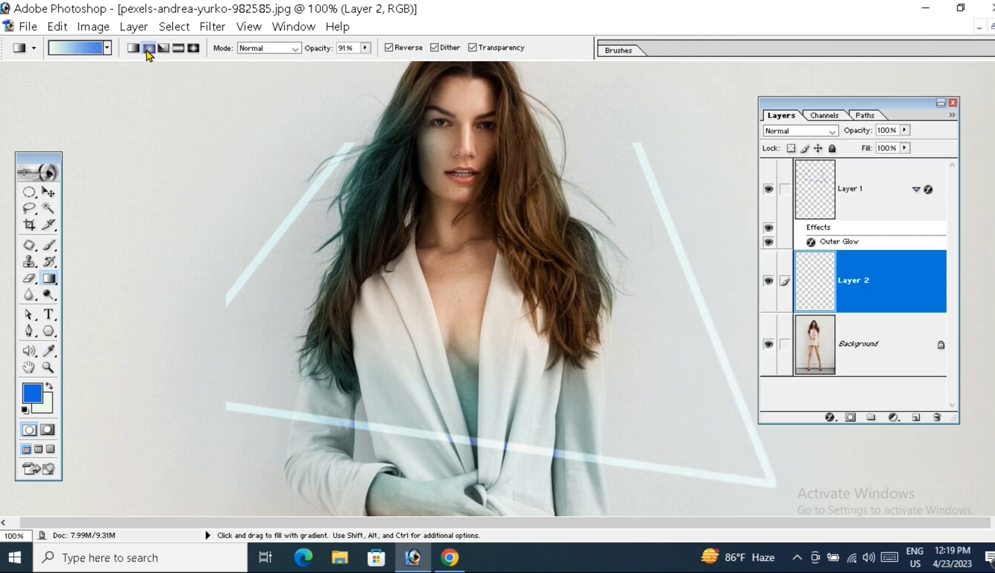
click(390, 47)
click(389, 48)
click(390, 49)
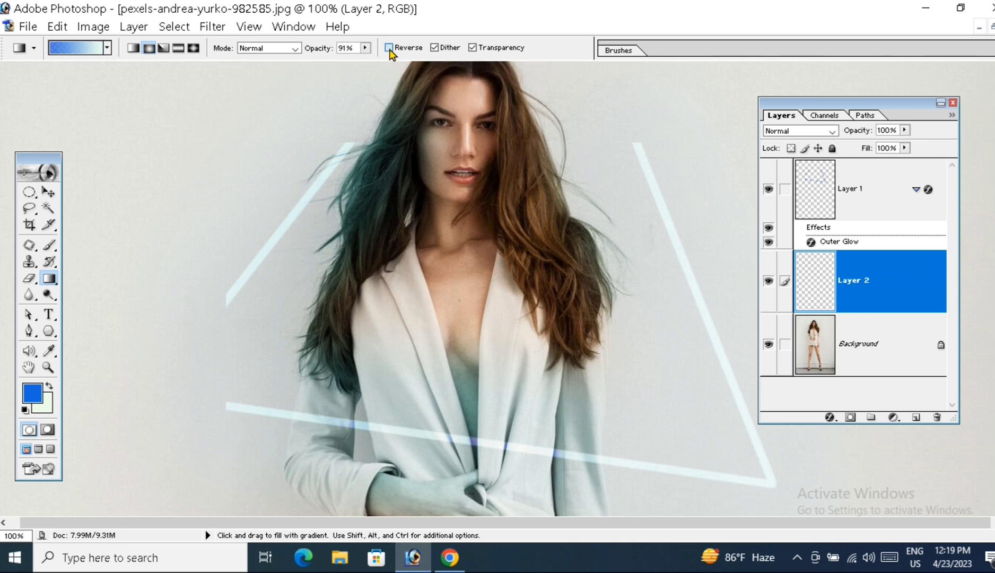
click(390, 53)
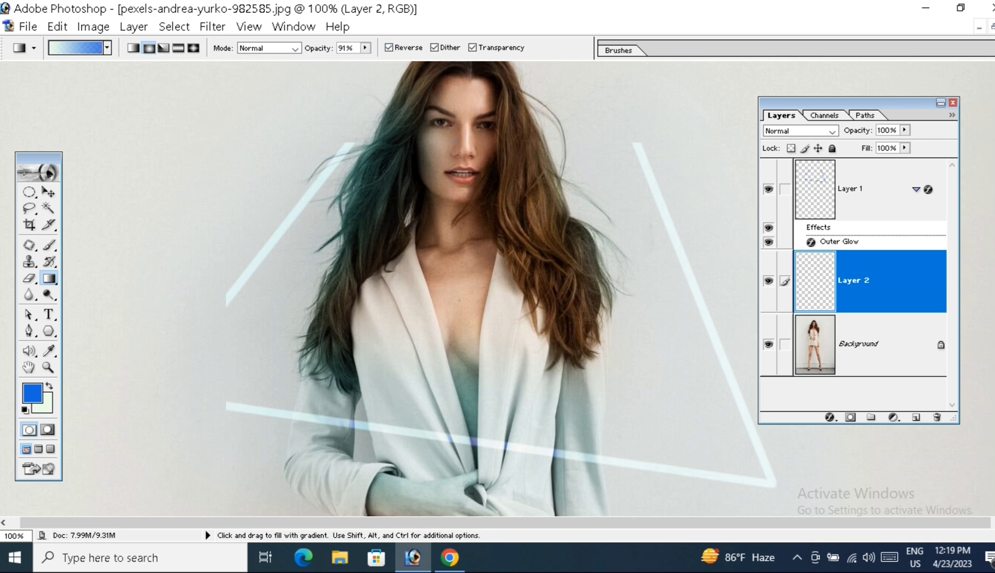
- Fill the empty layer above the Background with the radial gradient, placing its light centre around the woman's head
scroll(560, 522, down, 2)
drag(559, 521, 573, 499)
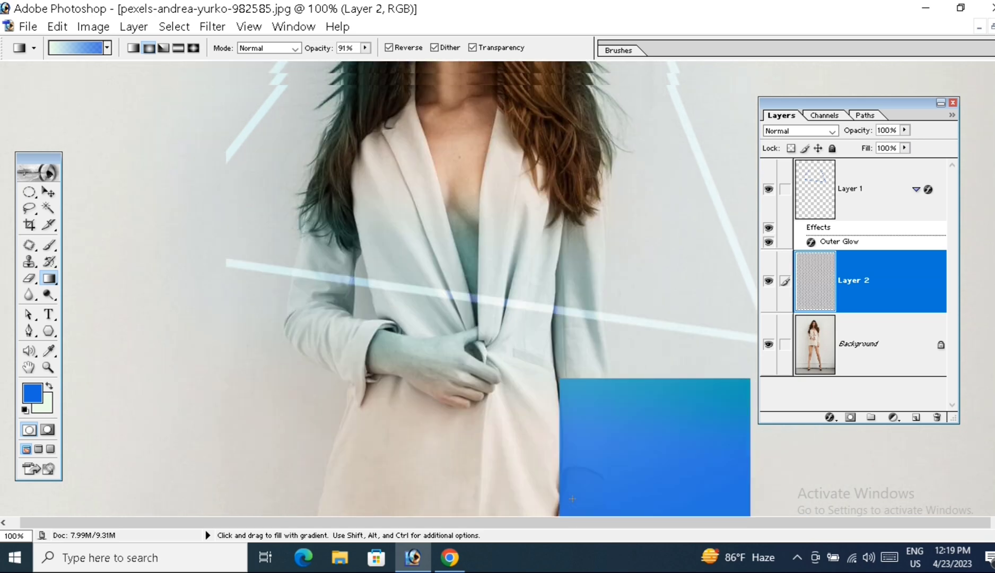
scroll(636, 415, up, 6)
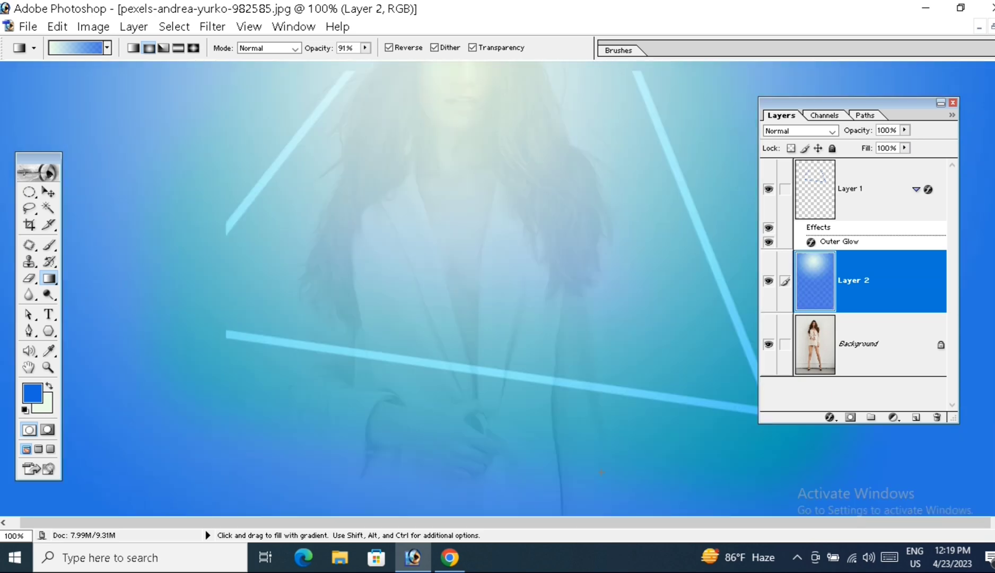
scroll(637, 415, up, 2)
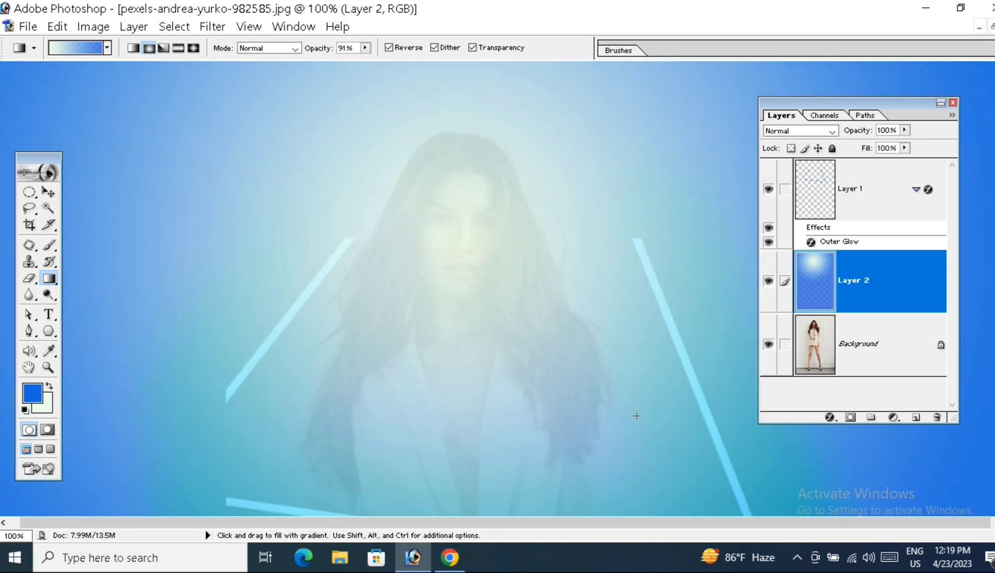
- Add a layer mask to the gradient layer and choose the soft 65 px brush for painting on it
ctrl+alt+click(494, 335)
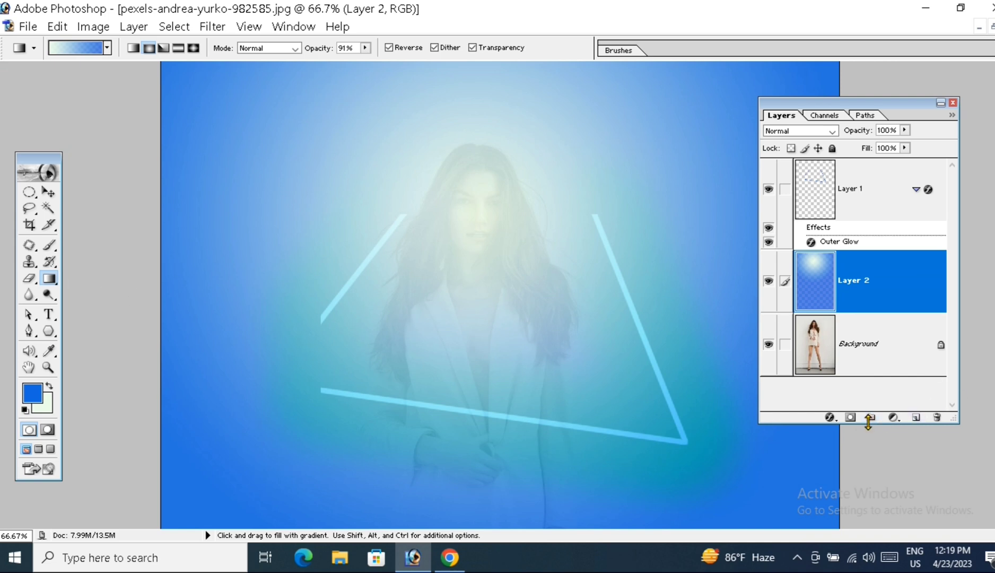
click(850, 418)
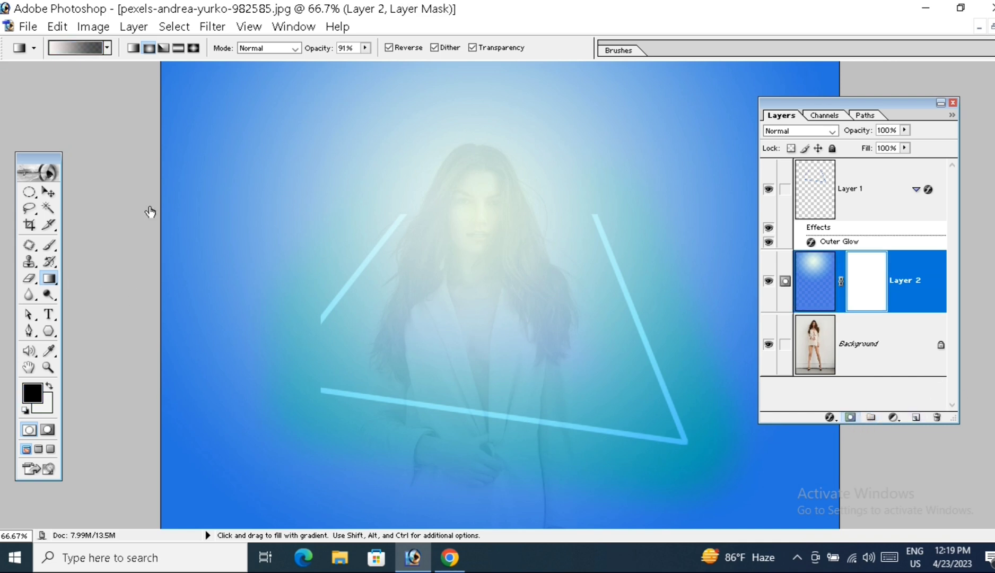
click(53, 245)
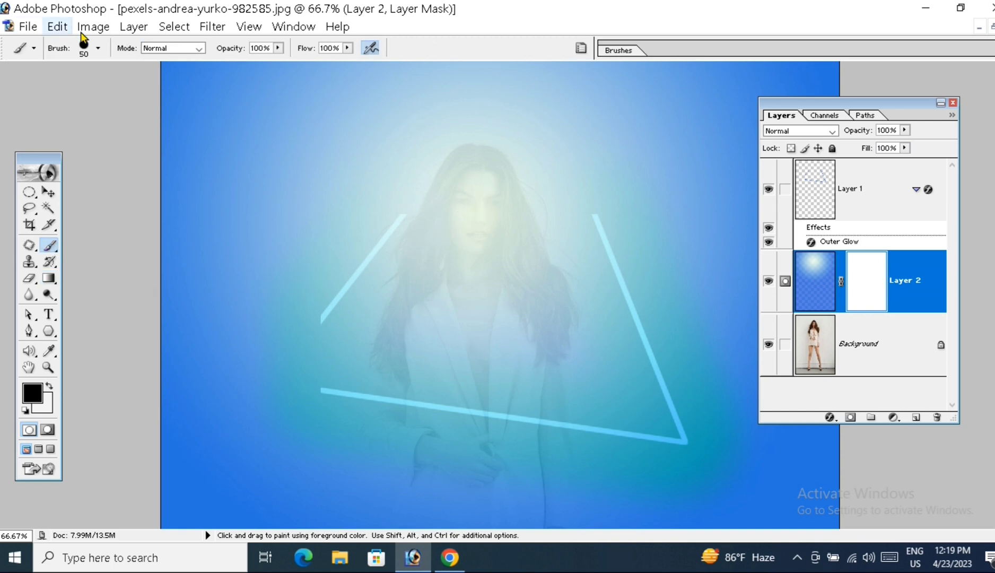
click(98, 48)
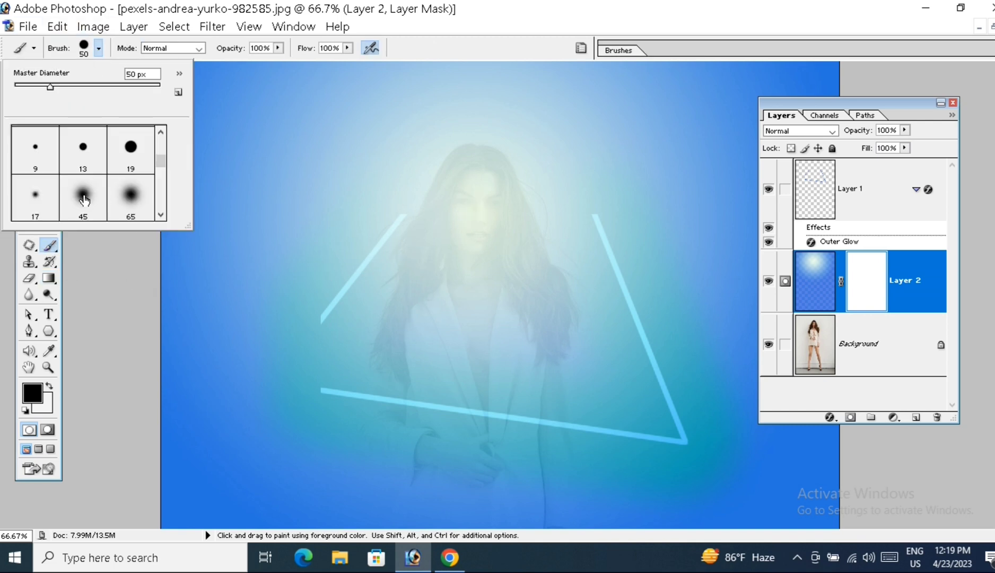
click(83, 196)
click(136, 204)
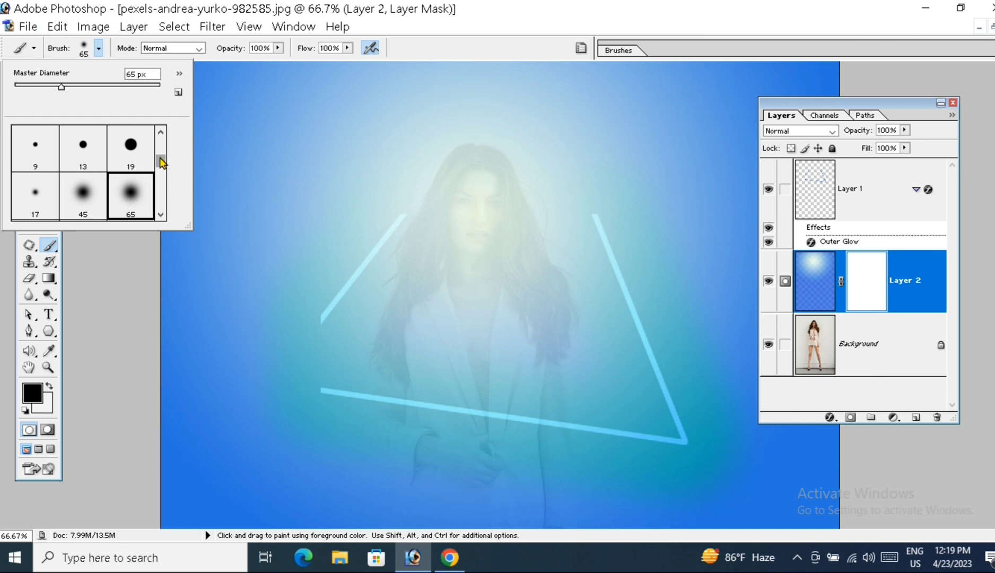
- Try a black dab on the mask beside the woman's chin, swap to white and paint over the spot
click(497, 240)
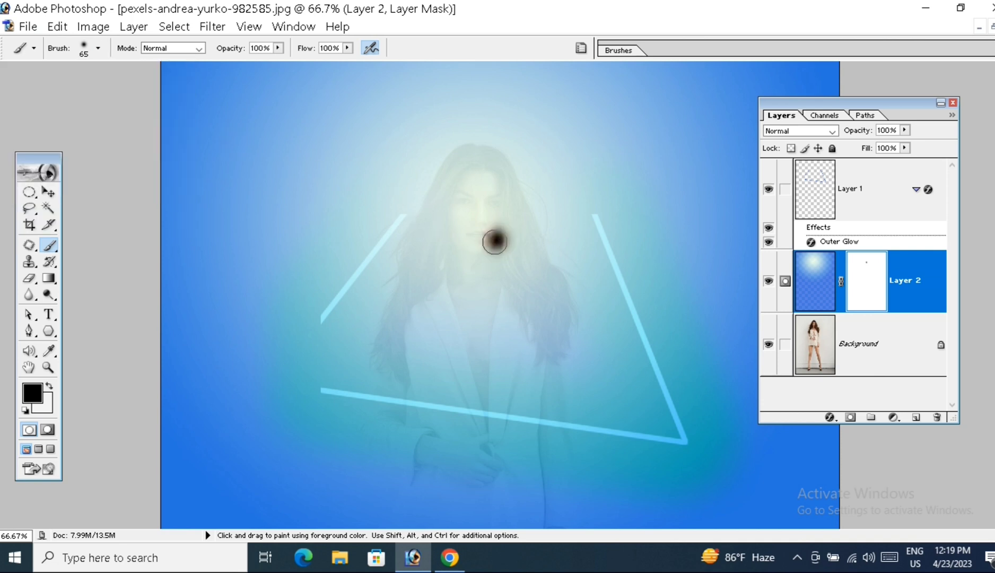
click(50, 390)
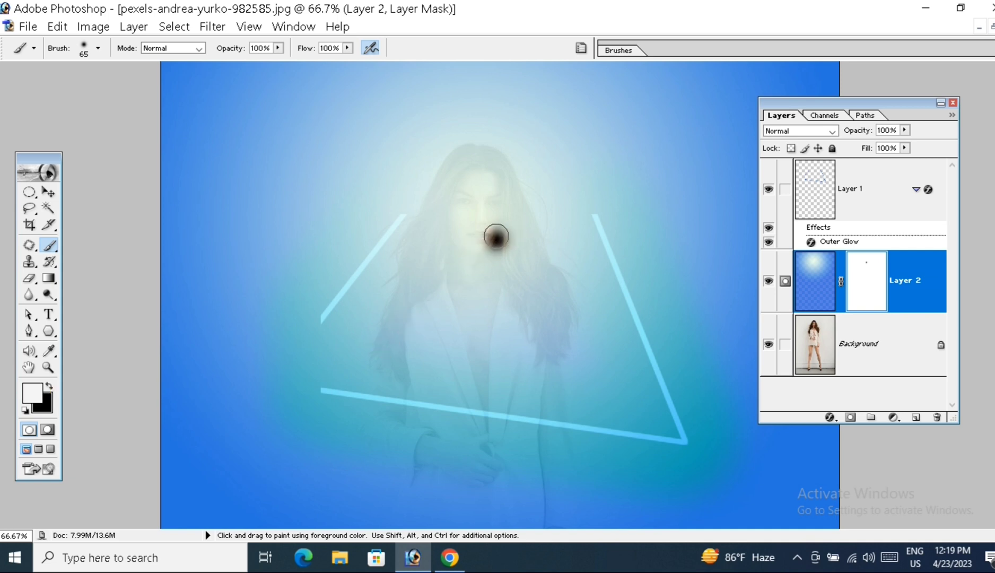
mouse_move(497, 234)
mouse_down()
mouse_move(514, 266)
mouse_move(489, 220)
mouse_move(467, 212)
mouse_move(475, 261)
mouse_move(532, 273)
mouse_move(467, 214)
mouse_move(506, 262)
mouse_up()
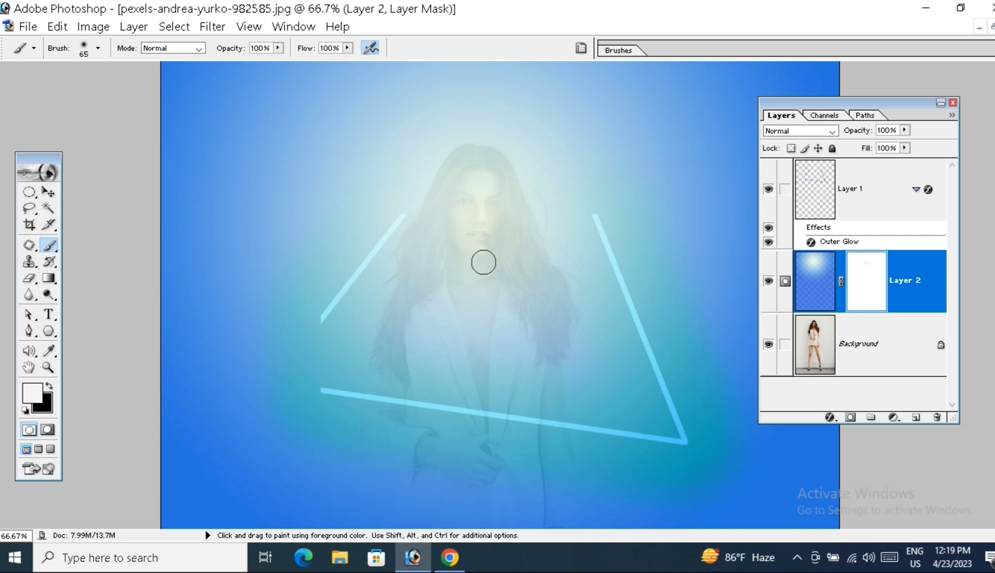
- Enlarge the soft brush to 150 px
key(bracketright)
key(bracketright)
key(bracketright)
key(bracketright)
key(bracketright)
key(bracketright)
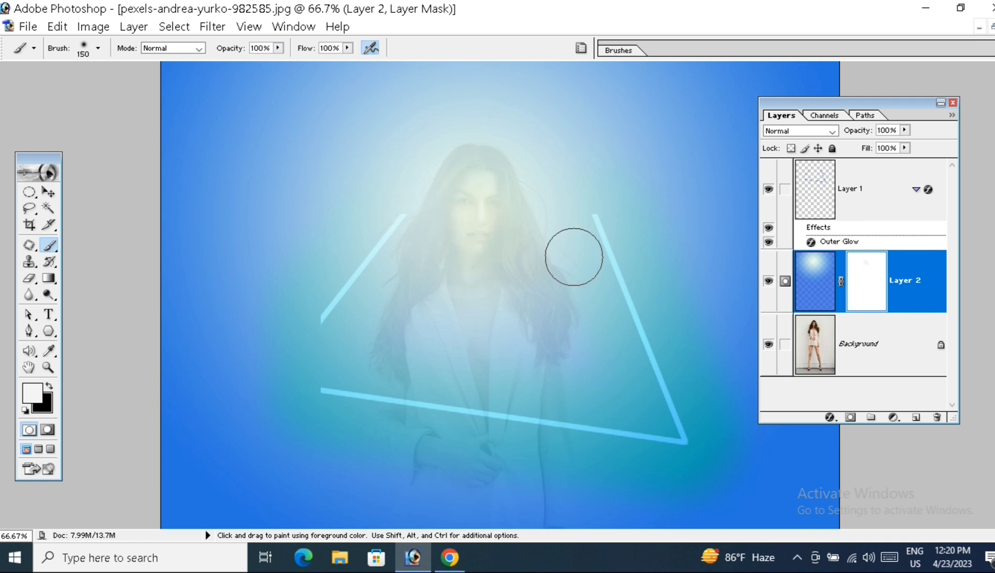
- Try painting over the woman's face and neck in blue on the gradient layer itself instead of its mask
click(821, 290)
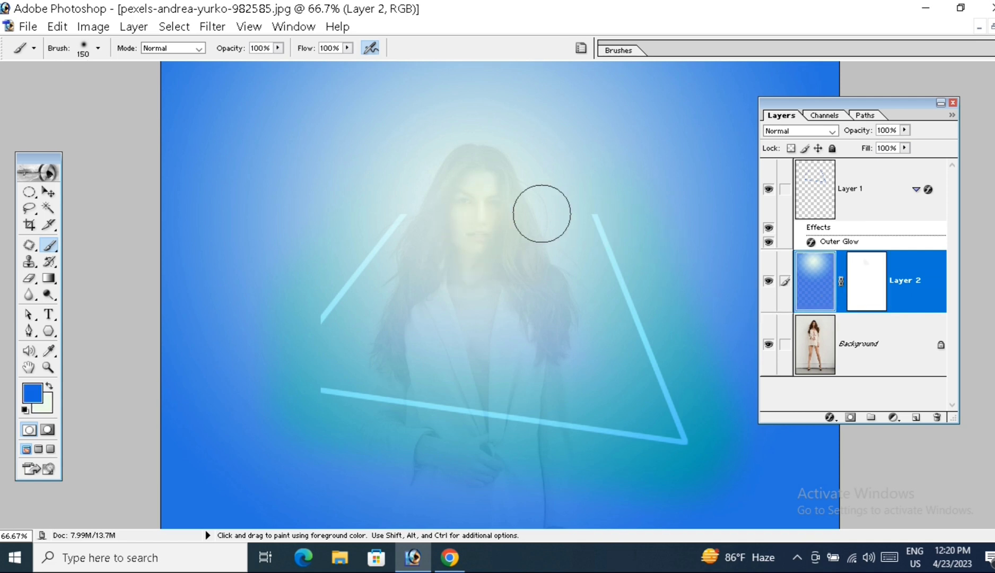
click(483, 196)
drag(485, 292, 484, 207)
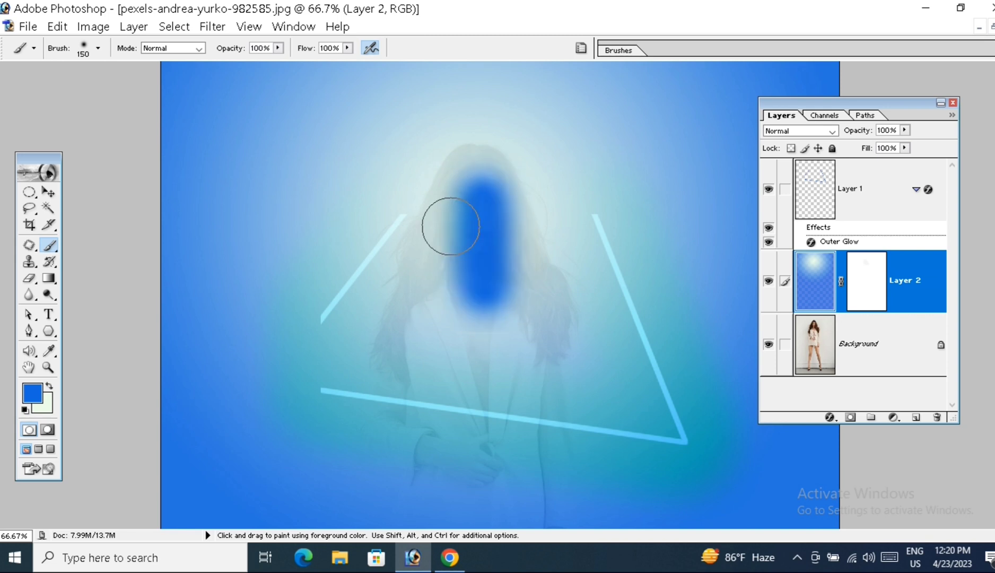
- Paint black on the gradient layer's mask over the woman's face, hair, jacket and hands to reveal her
click(865, 301)
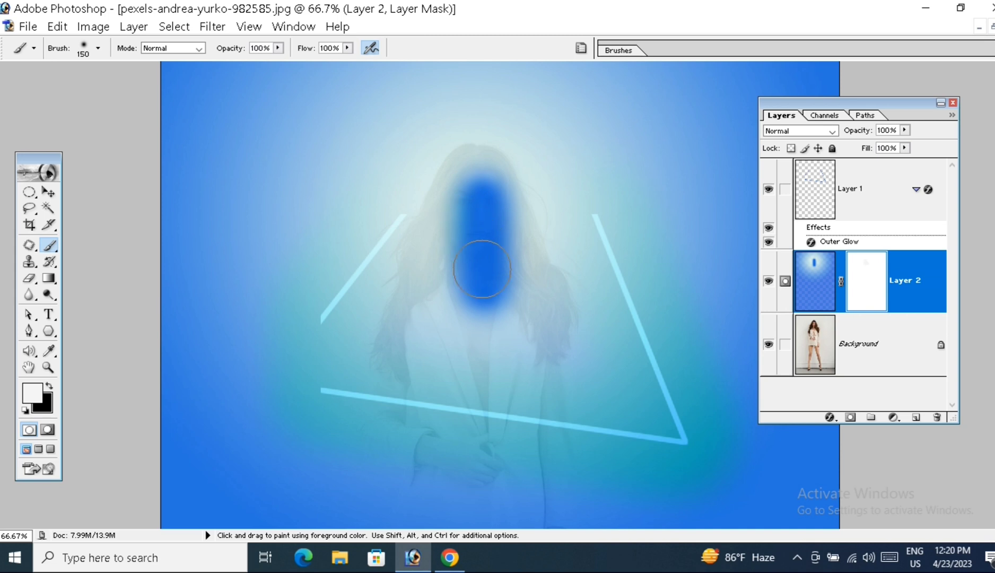
click(51, 388)
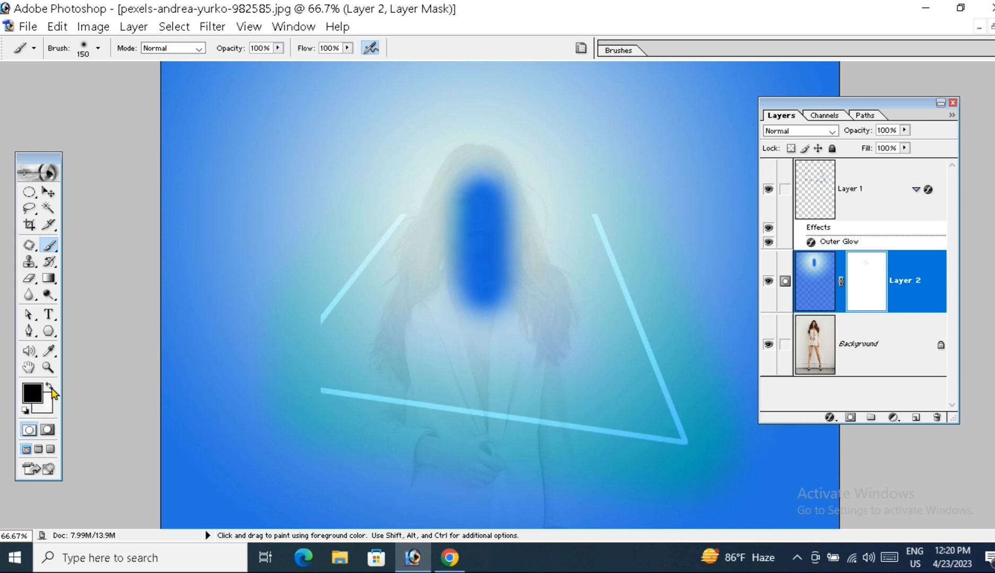
mouse_move(489, 193)
mouse_down()
mouse_move(472, 209)
mouse_move(469, 241)
mouse_move(490, 262)
mouse_move(497, 241)
mouse_move(480, 213)
mouse_move(467, 209)
mouse_move(460, 235)
mouse_move(485, 243)
mouse_move(487, 231)
mouse_move(463, 197)
mouse_move(467, 259)
mouse_move(458, 242)
mouse_move(475, 184)
mouse_move(515, 277)
mouse_move(494, 281)
mouse_move(465, 319)
mouse_move(466, 291)
mouse_move(444, 263)
mouse_move(434, 380)
mouse_move(456, 393)
mouse_move(545, 398)
mouse_move(551, 377)
mouse_move(496, 270)
mouse_move(465, 327)
mouse_up()
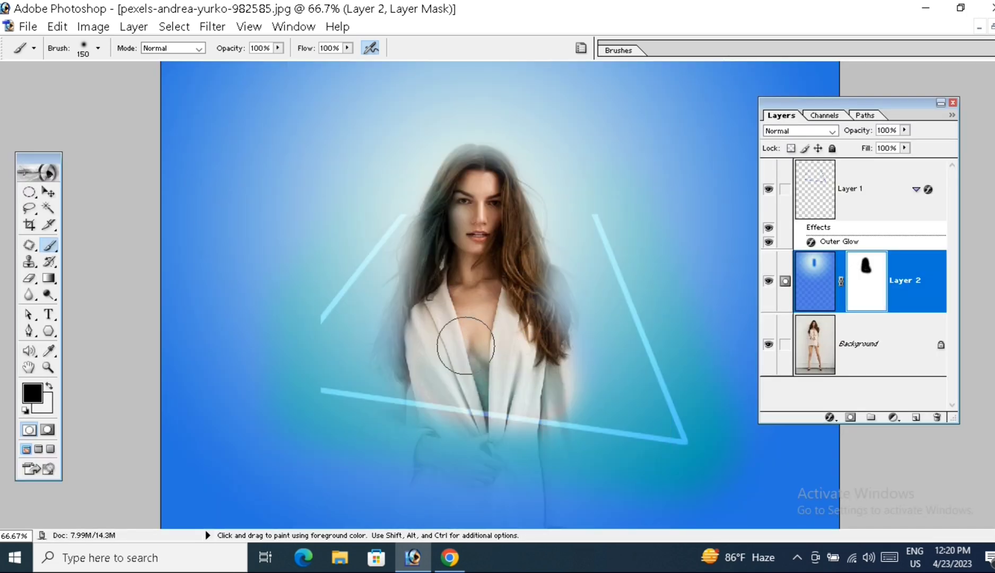
drag(529, 290, 551, 351)
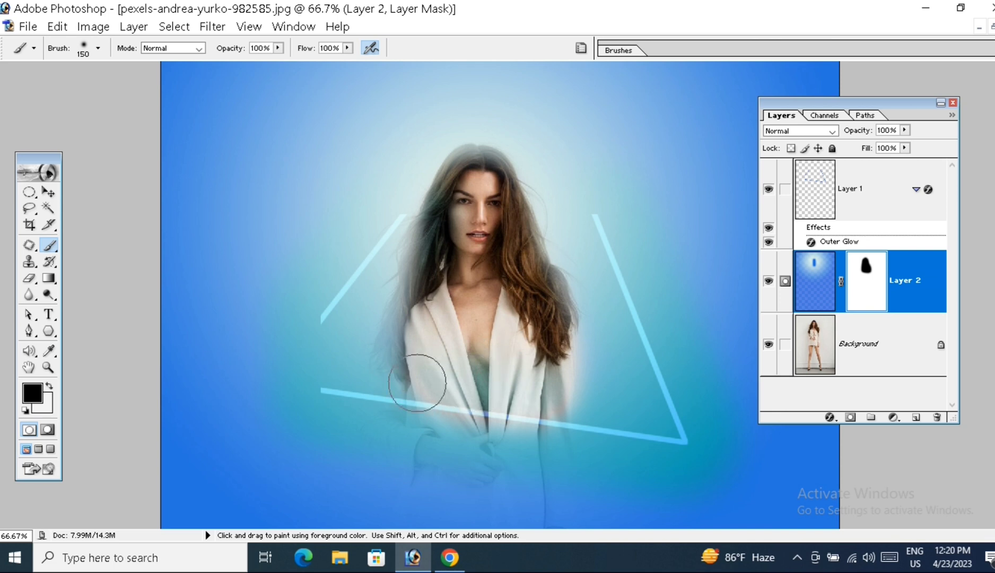
mouse_move(482, 439)
mouse_down()
mouse_move(469, 448)
mouse_move(467, 488)
mouse_move(515, 442)
mouse_move(507, 484)
mouse_move(452, 445)
mouse_move(445, 511)
mouse_move(436, 448)
mouse_move(433, 477)
mouse_move(437, 424)
mouse_move(518, 450)
mouse_up()
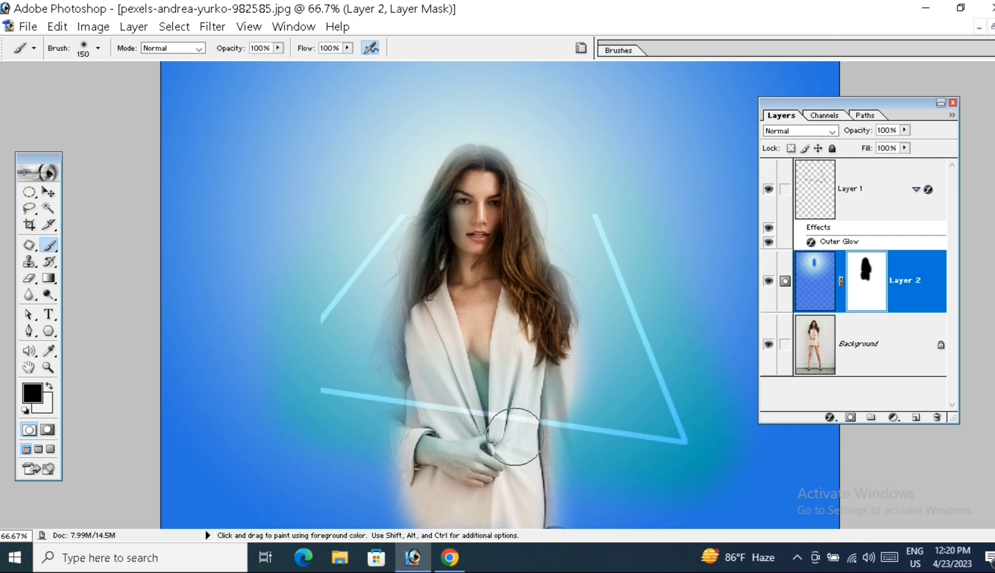
- Open the Outer Glow settings of the triangle's layer, Layer 1, and bring up its glow colour for editing
scroll(514, 437, down, 3)
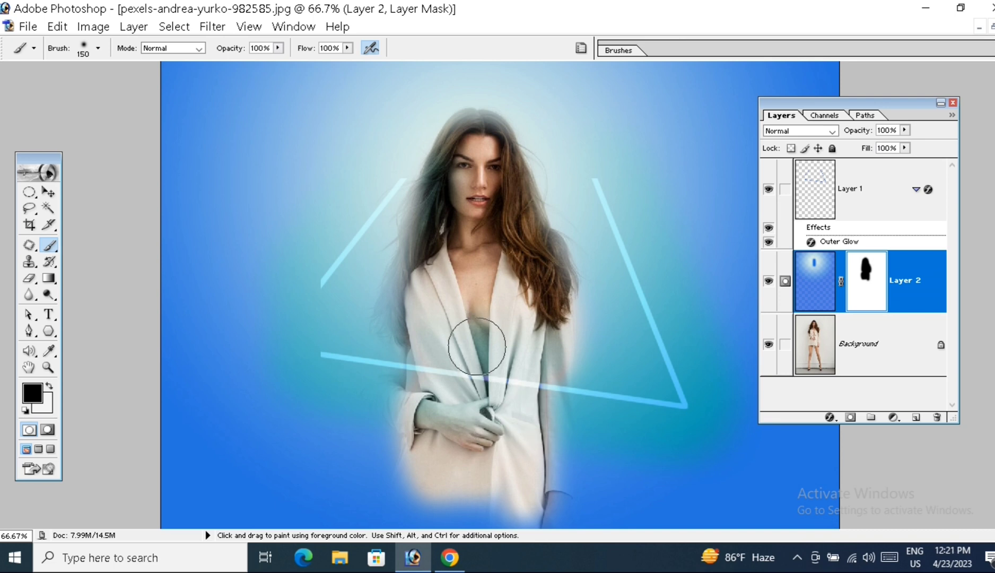
click(478, 312)
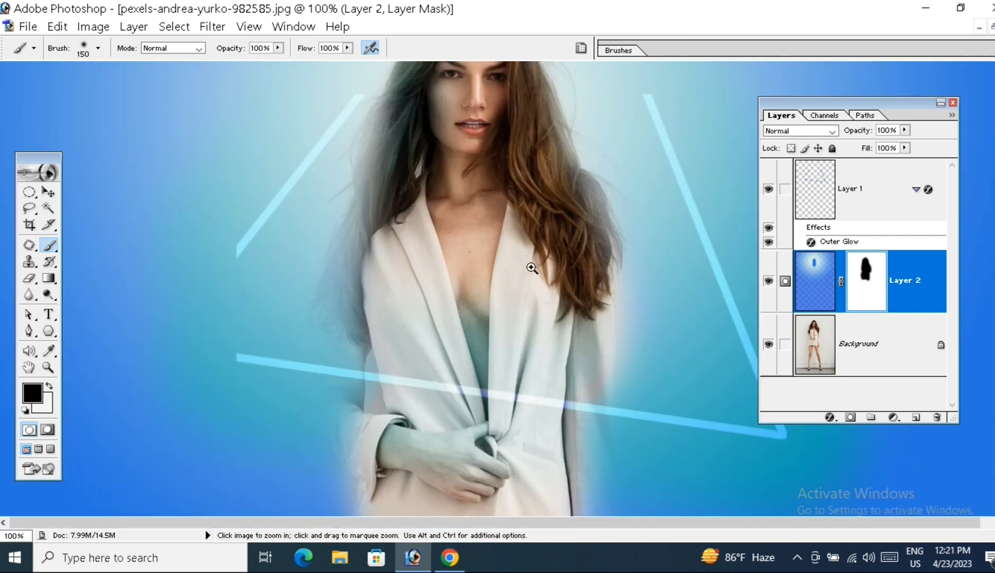
scroll(565, 312, up, 5)
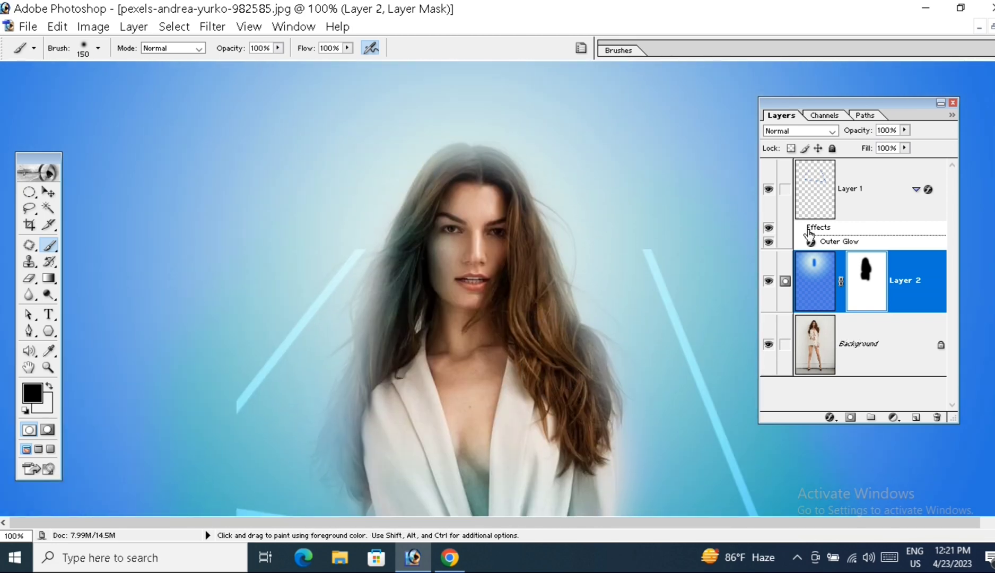
scroll(807, 231, up, 1)
click(815, 200)
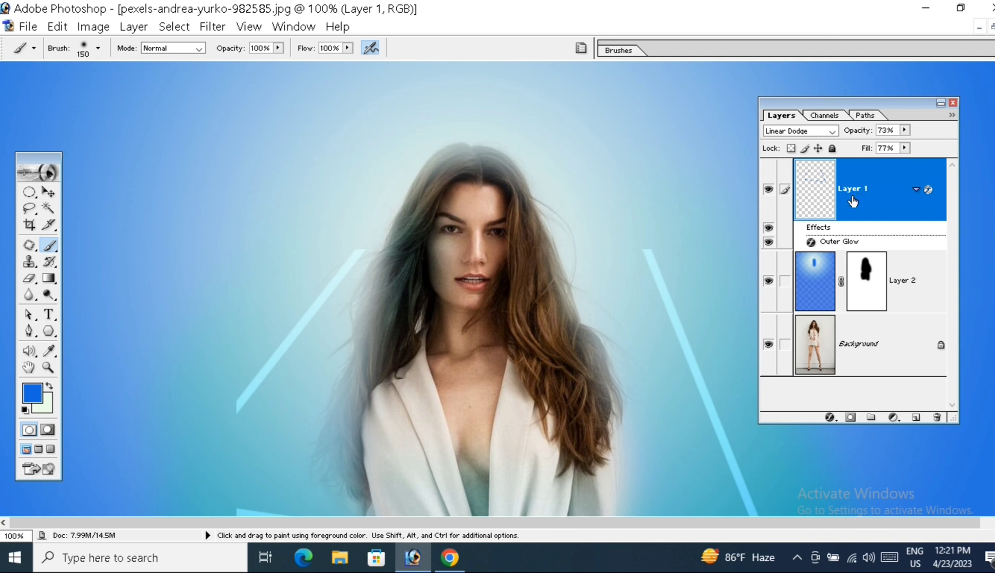
click(829, 418)
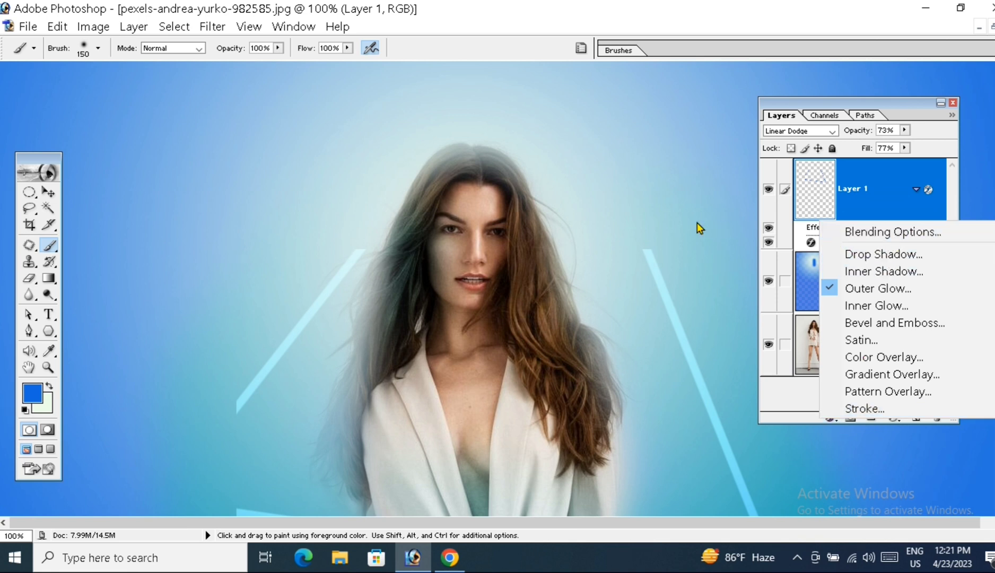
click(875, 233)
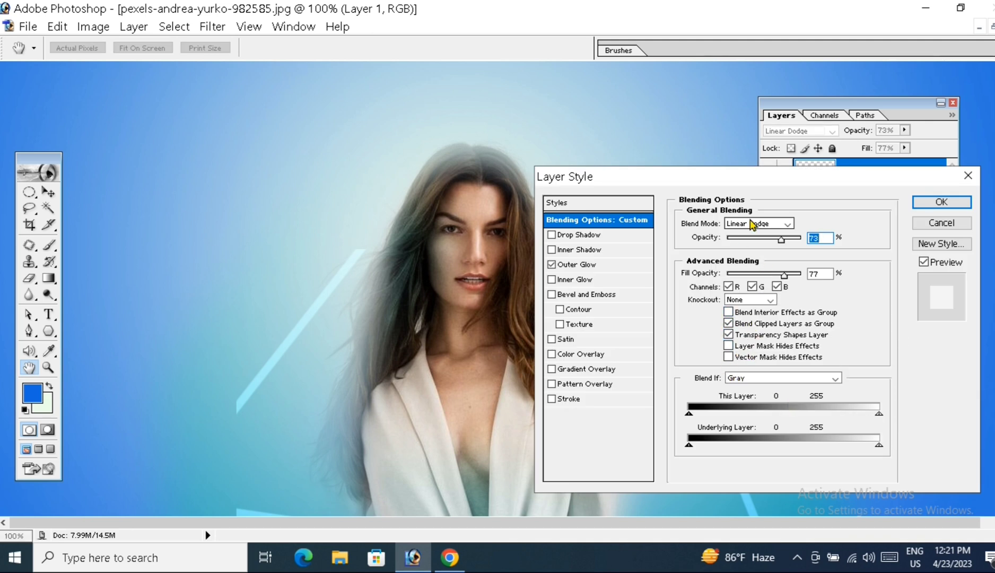
click(603, 264)
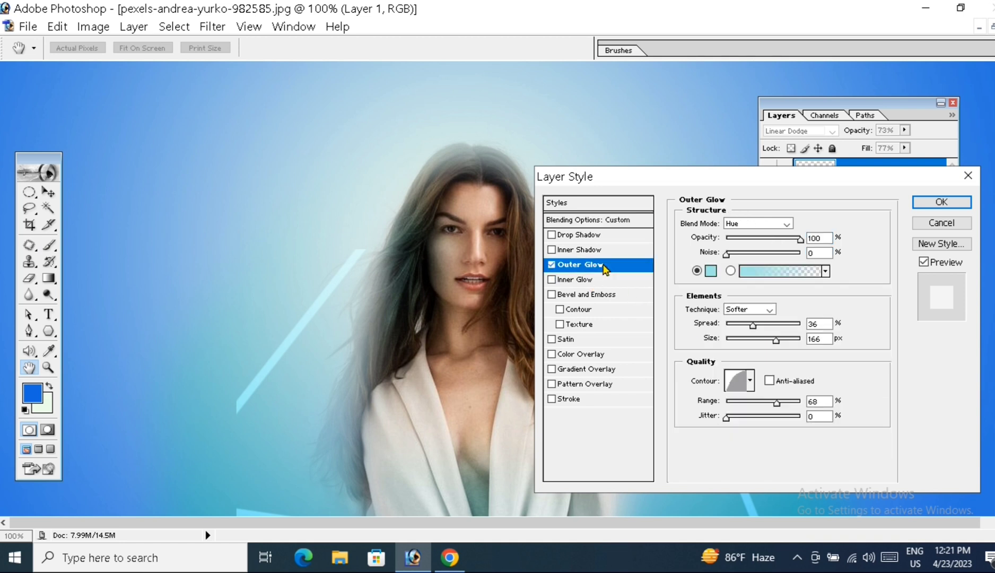
click(710, 271)
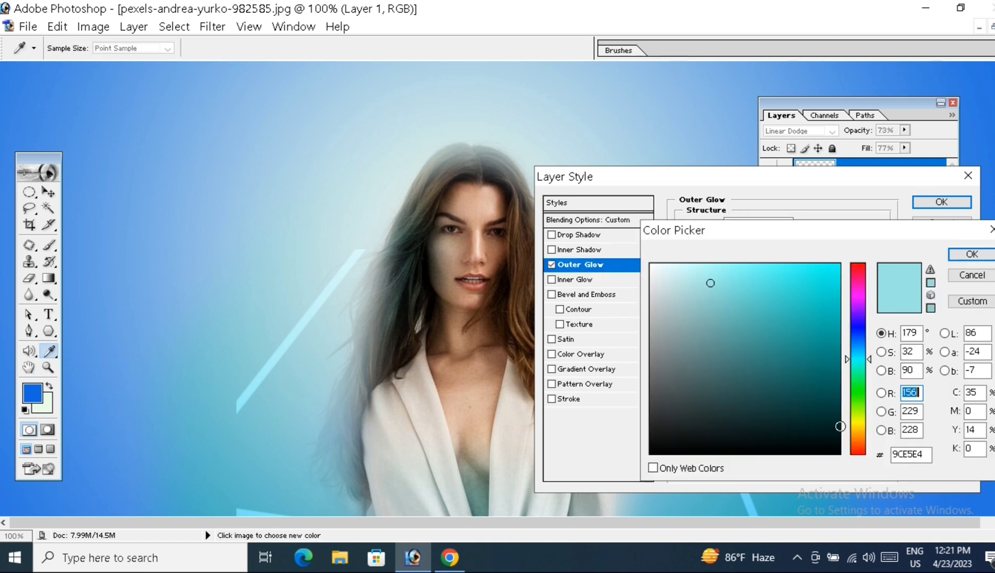
- Try golden yellow DCC973, turquoise 73DCDB and periwinkle blue 737DDC as the outer glow colour
click(856, 428)
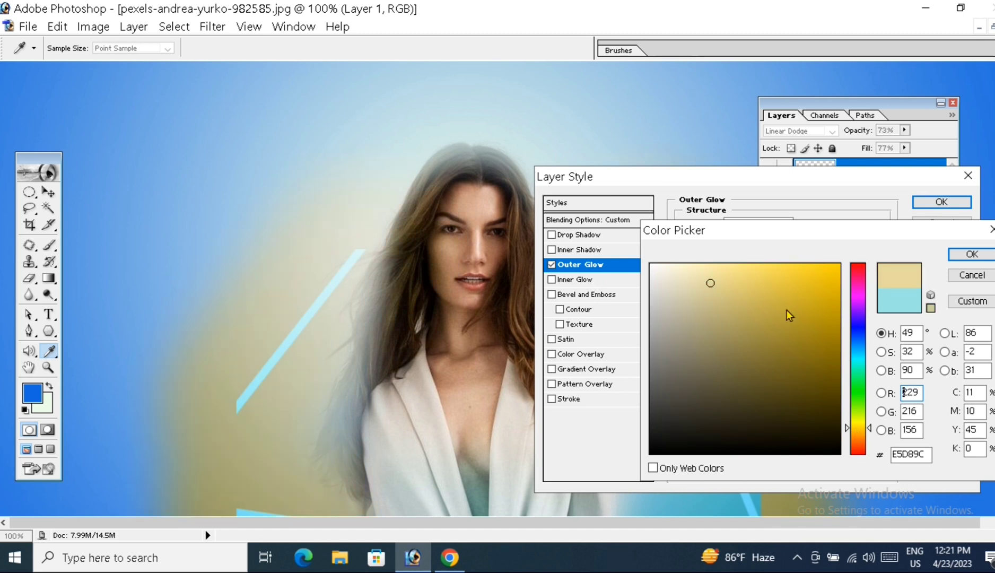
click(741, 289)
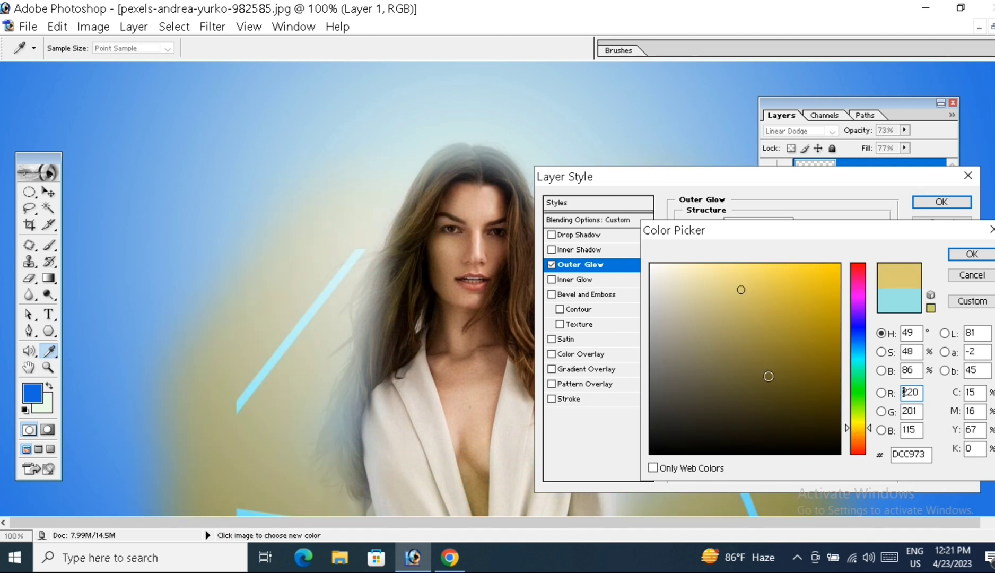
click(857, 359)
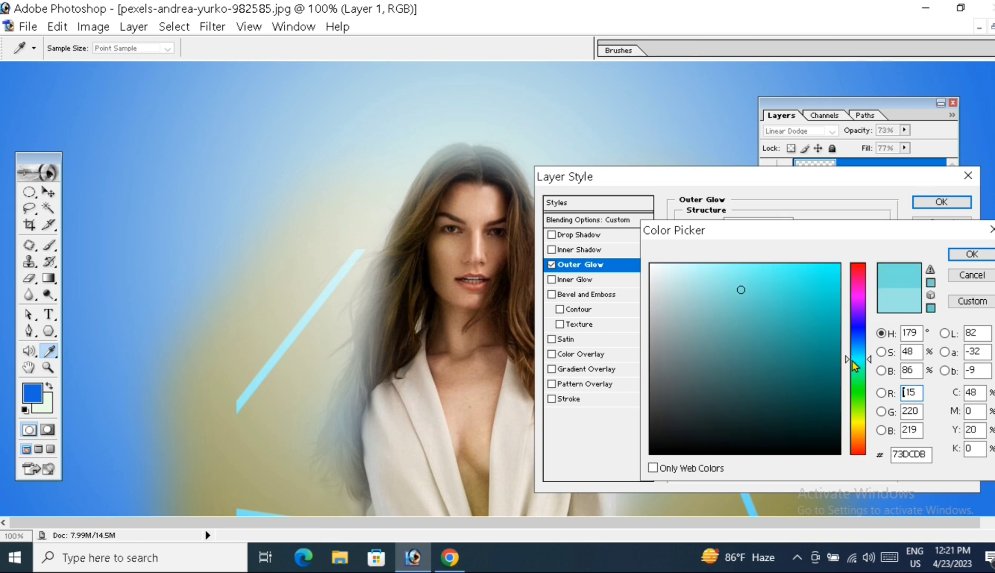
click(858, 330)
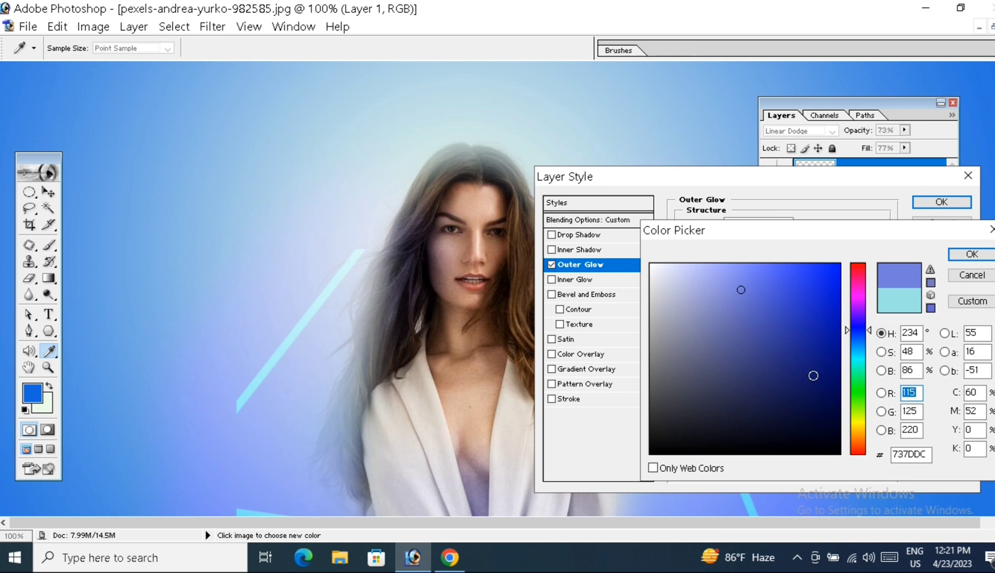
- Pick a darker, more saturated glow shade, try green, brown, teal and violet hues, and settle on dark magenta 690F57
click(813, 376)
click(864, 393)
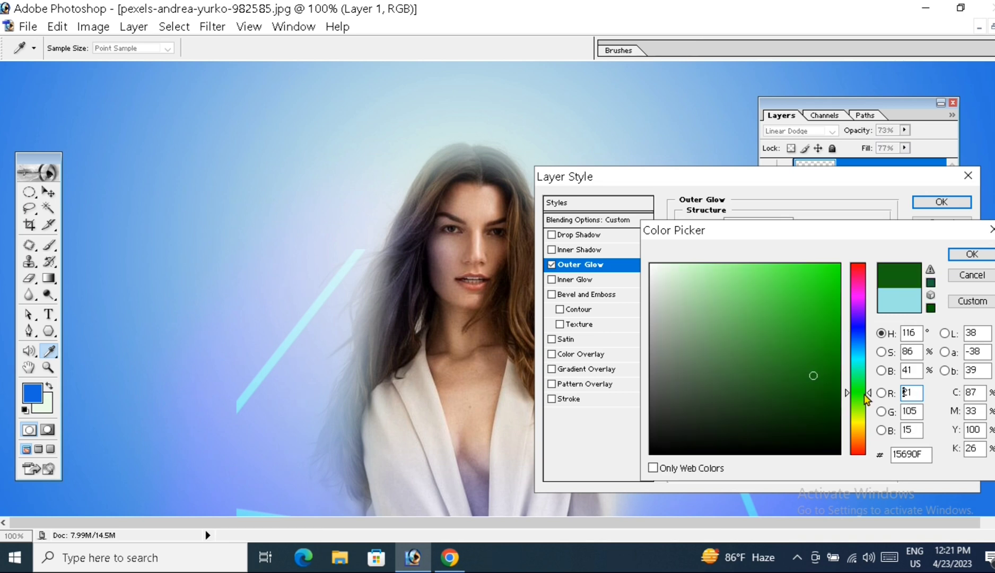
click(864, 408)
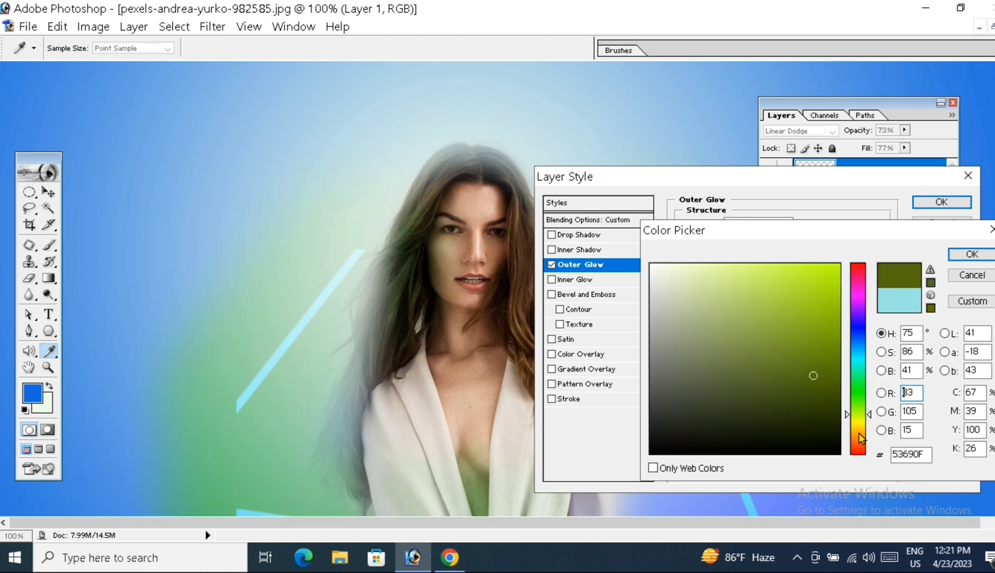
click(861, 436)
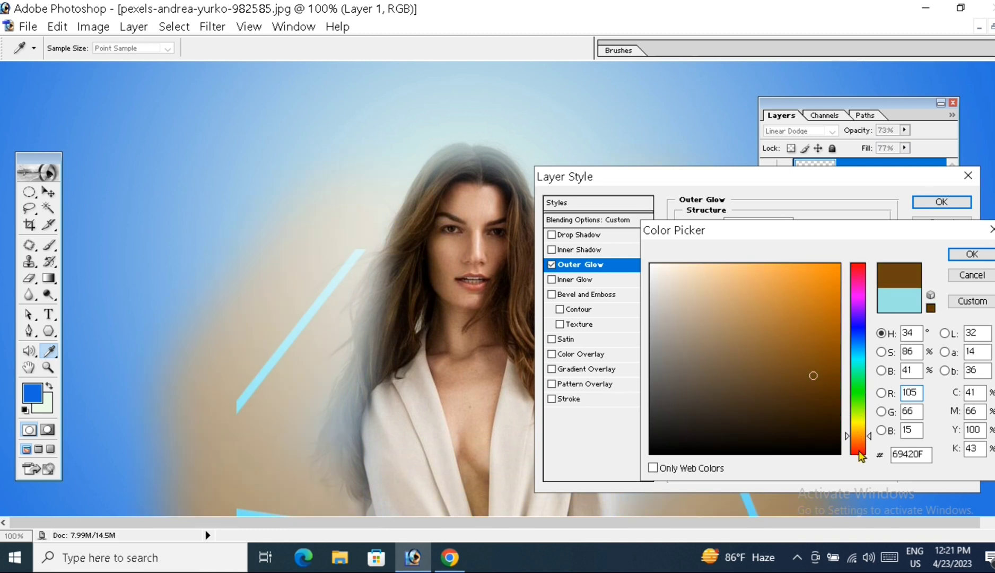
drag(860, 454, 857, 408)
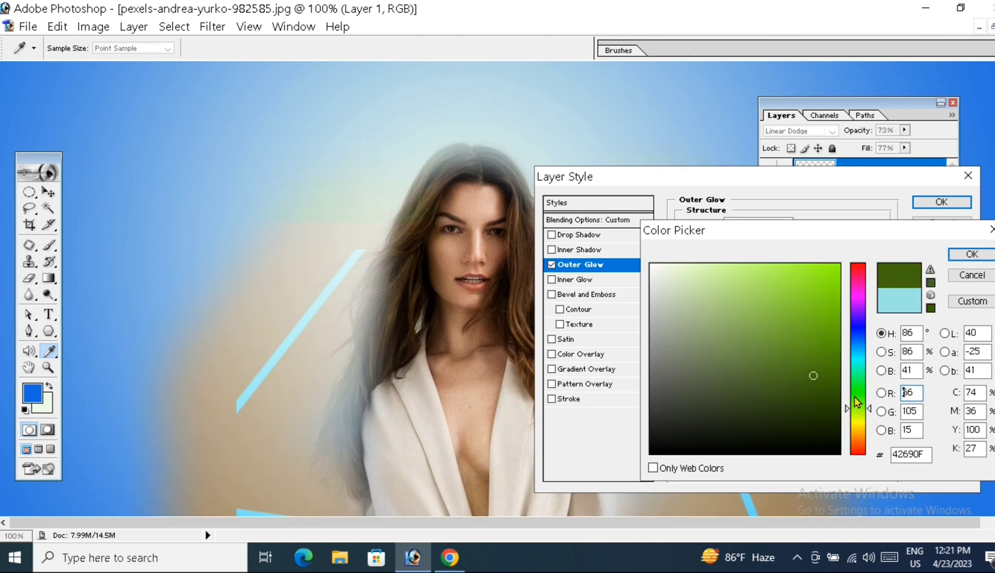
click(854, 396)
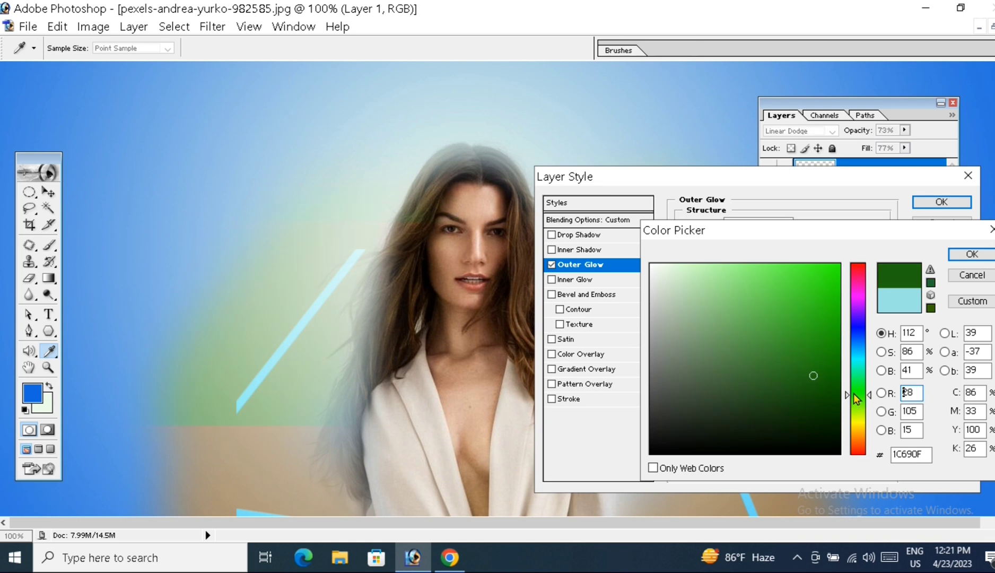
click(851, 358)
click(855, 338)
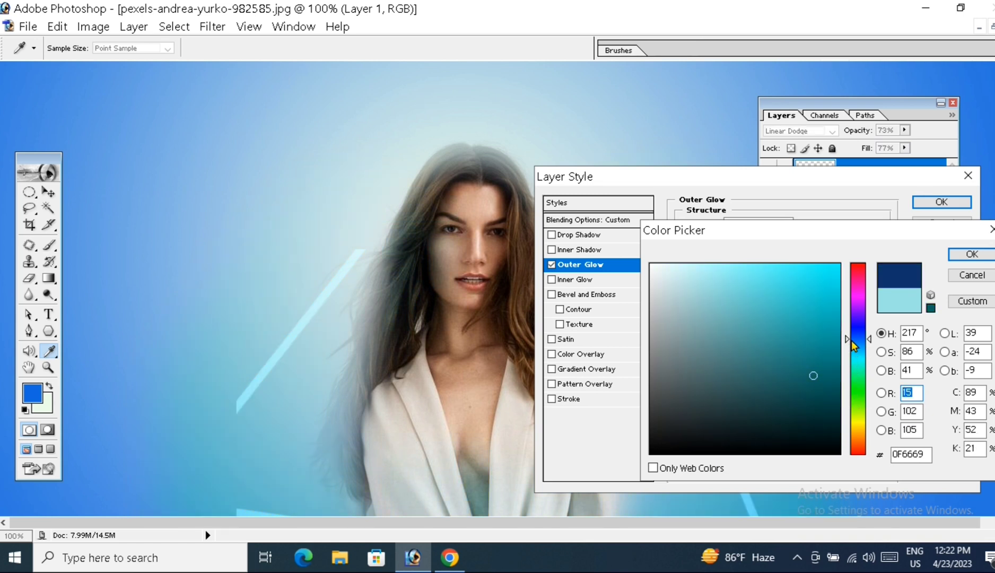
click(856, 311)
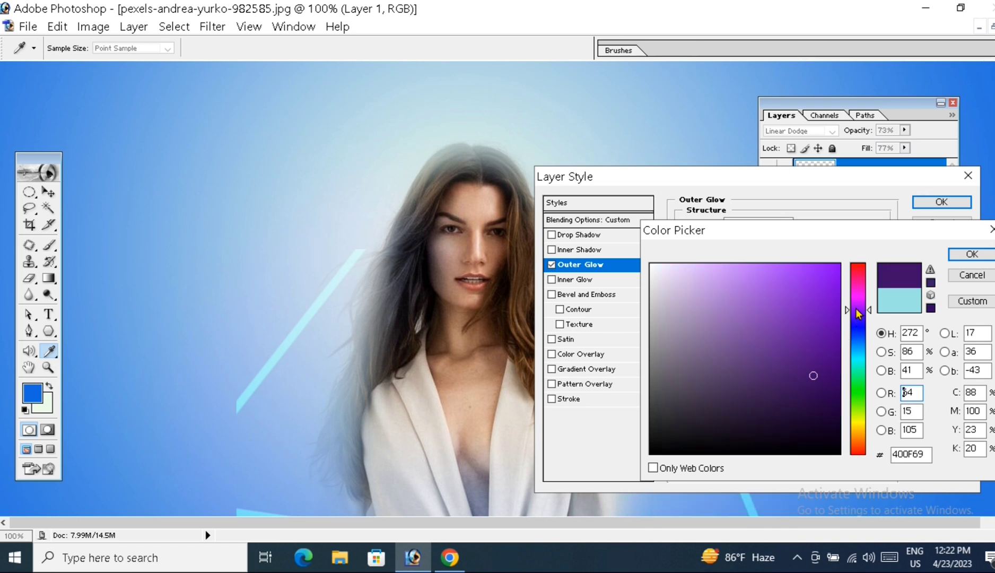
click(858, 292)
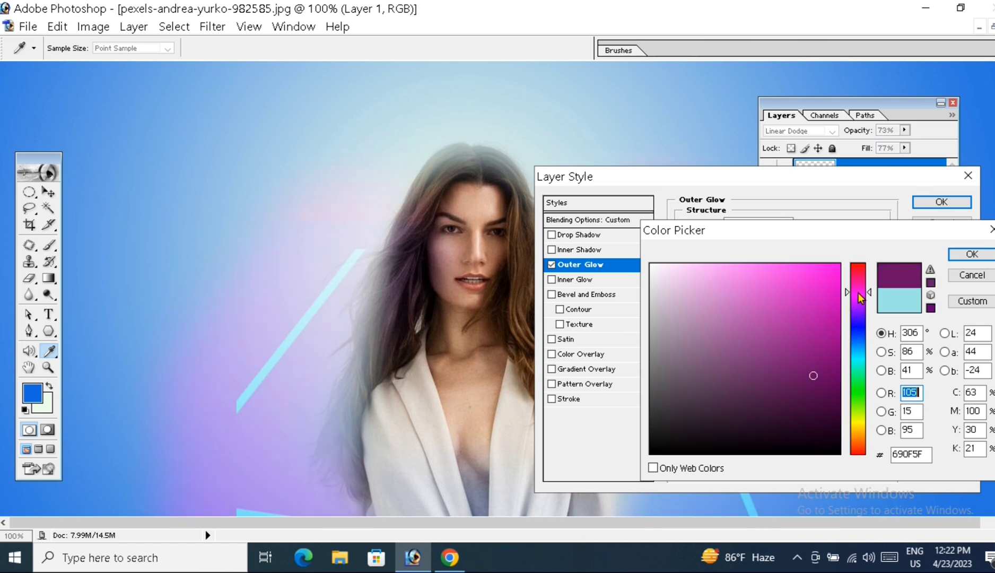
click(854, 290)
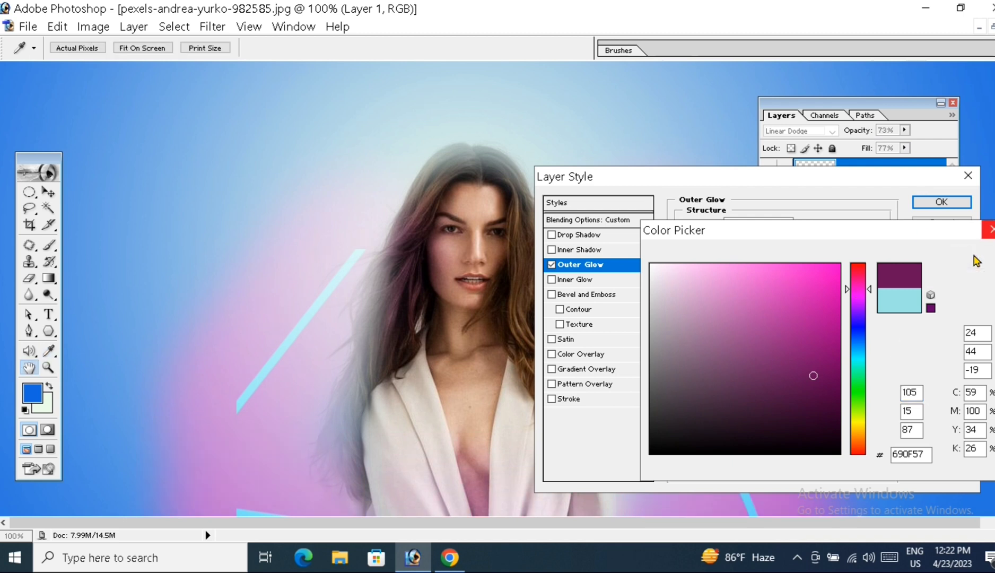
click(972, 255)
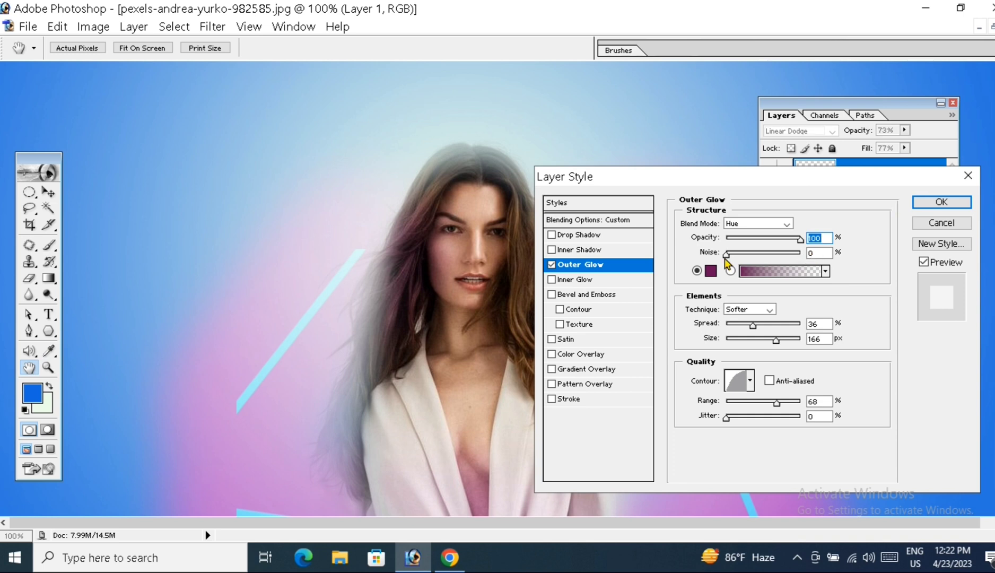
- Make the outer glow use its magenta-to-transparent gradient, with the first colour stop moved to location 70%
click(771, 273)
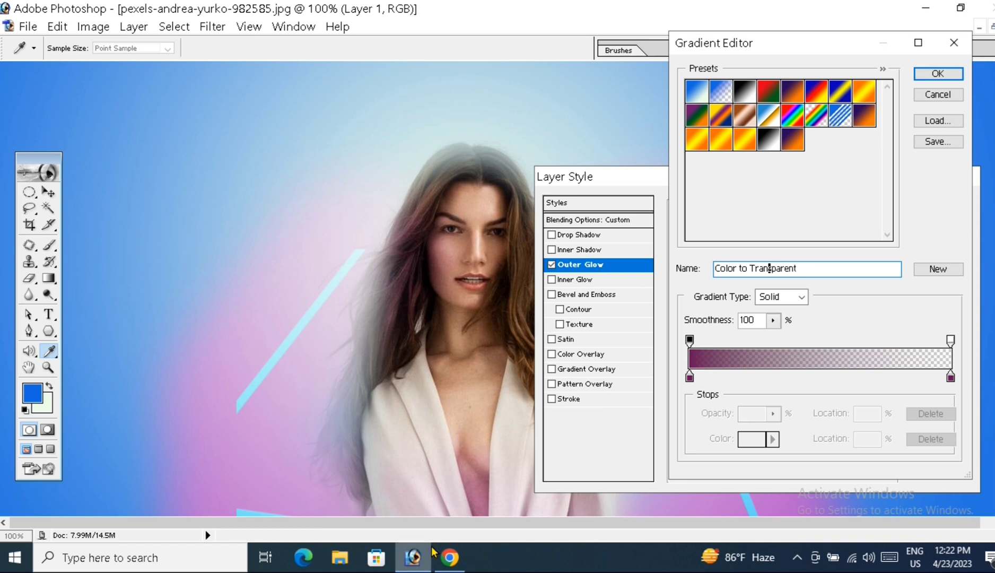
click(689, 377)
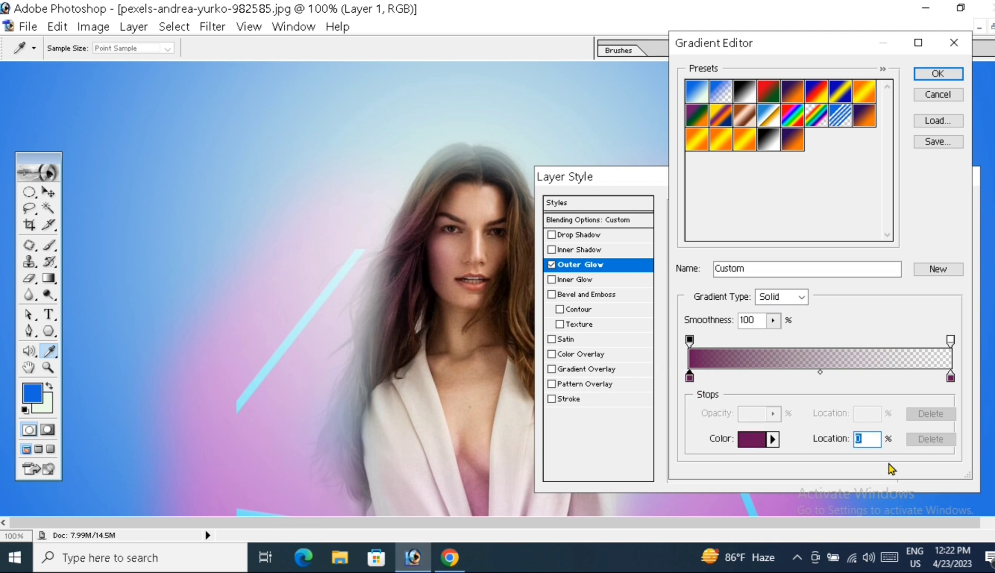
text(70)
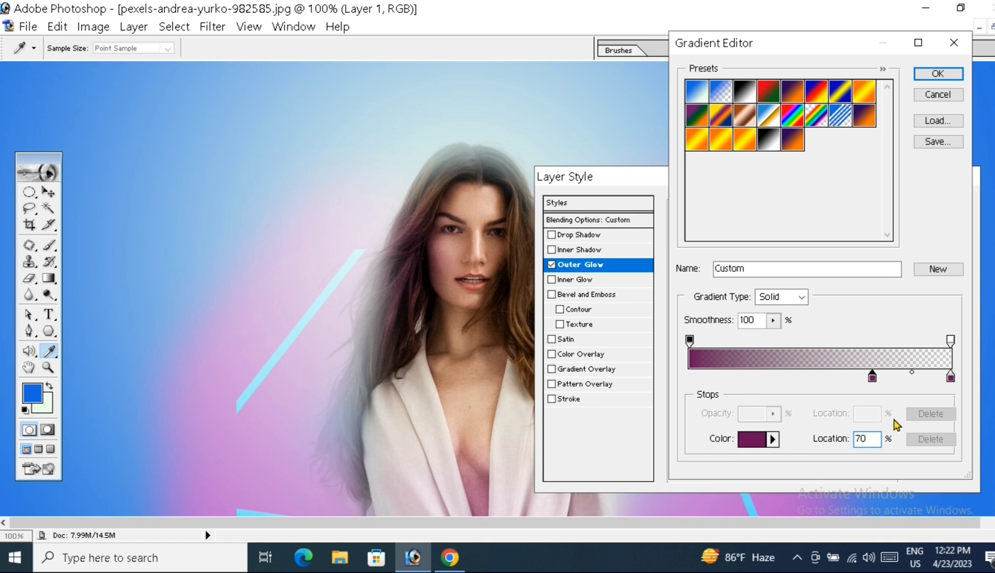
click(938, 75)
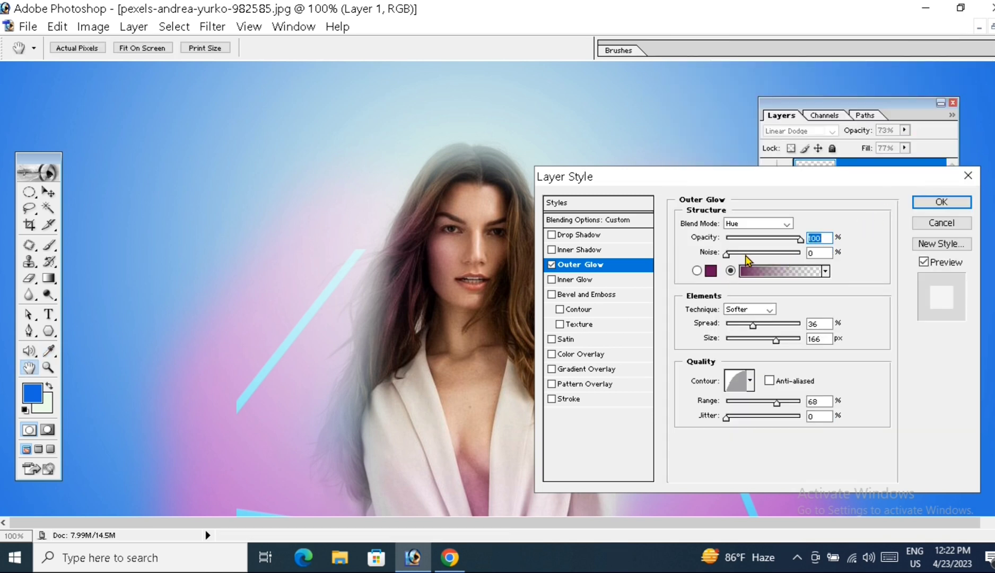
- Set the outer glow's blend mode to Color and apply the layer style to the triangle
click(770, 225)
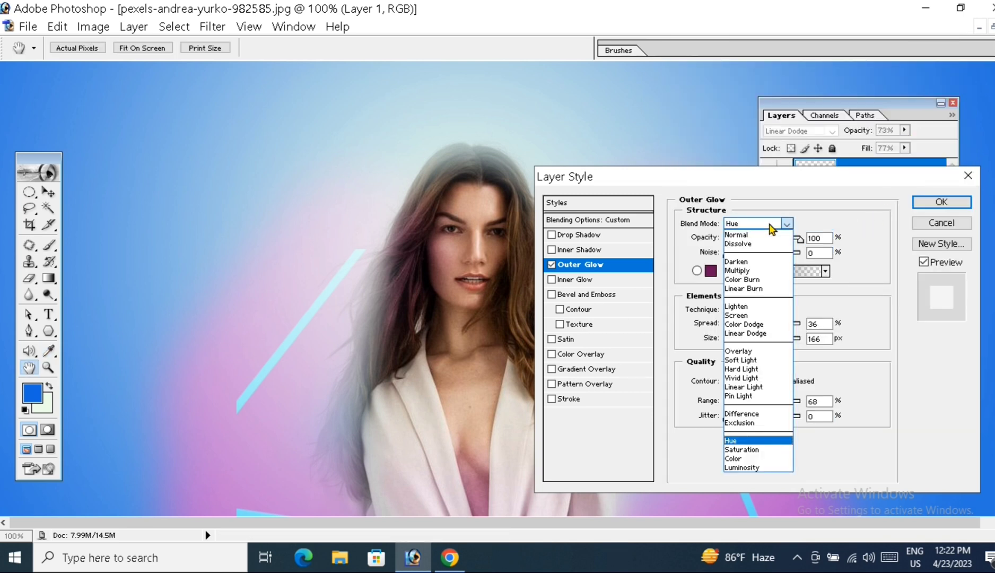
click(774, 224)
key(Down)
key(Down)
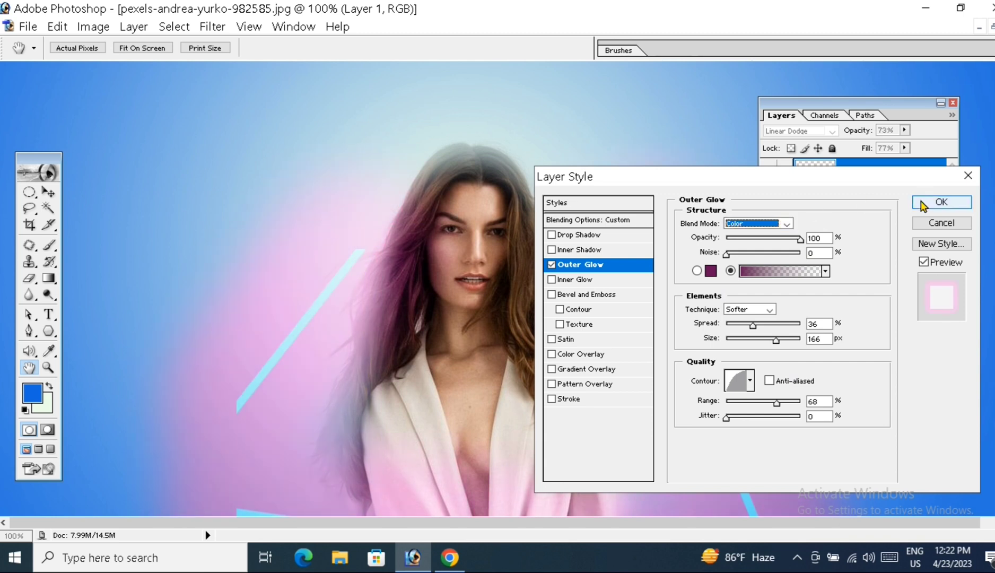
click(941, 202)
key(b)
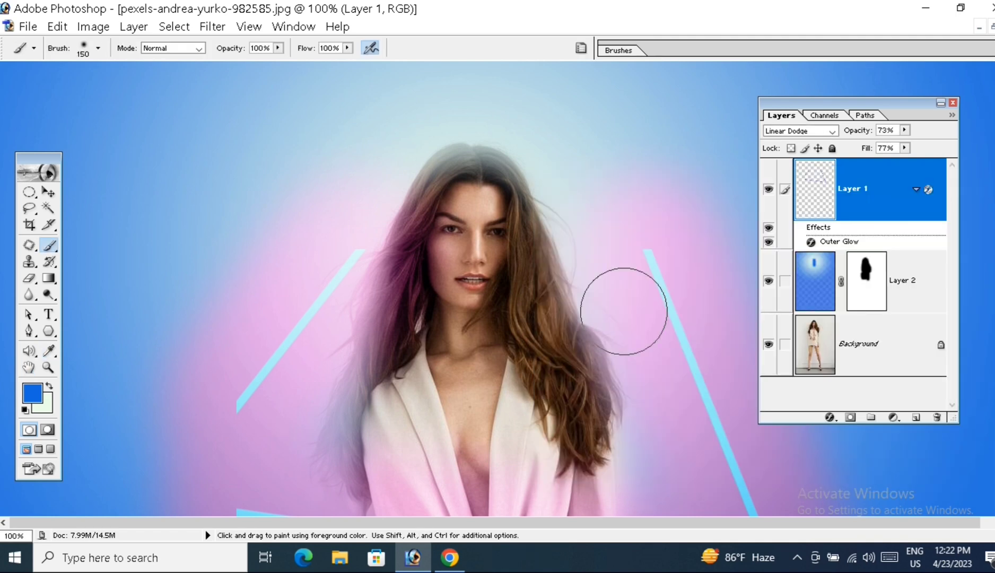
key(ctrl+minus)
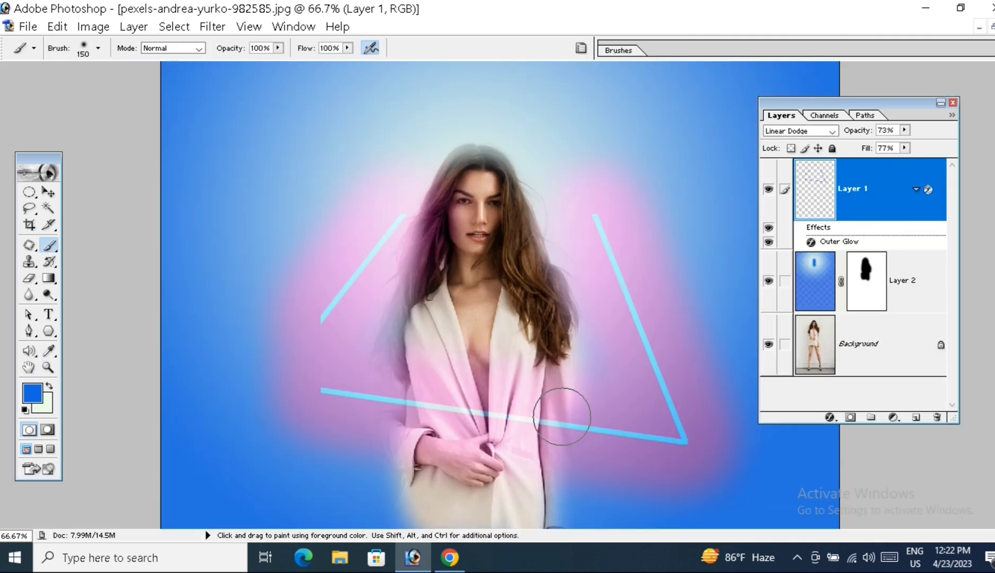